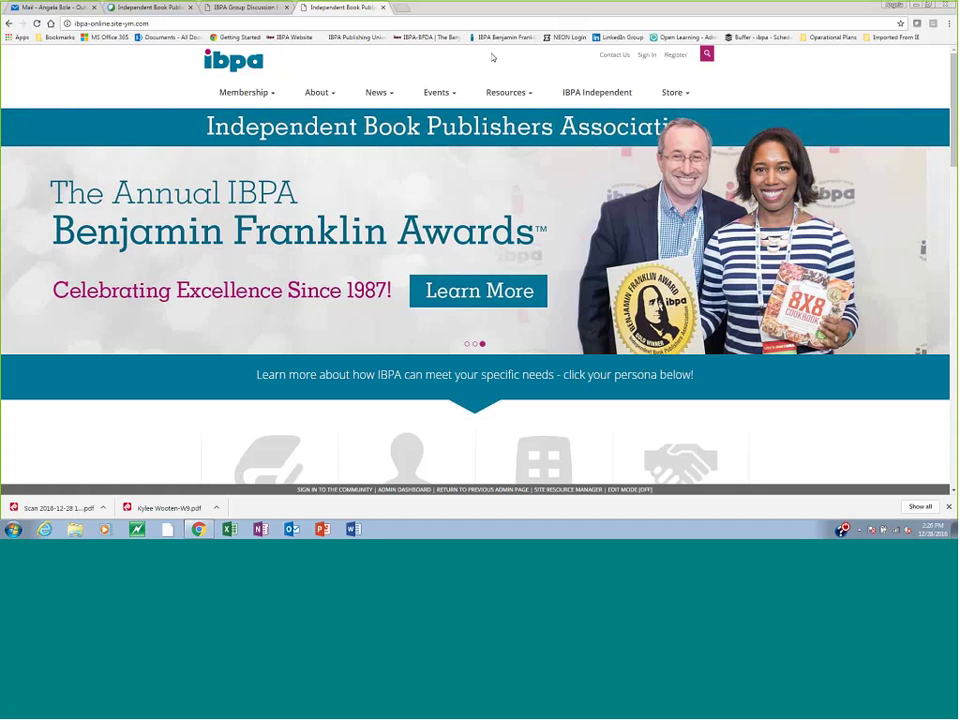
Open the Discussion Forums page from its section on the IBPA home page
mouse_move(241, 93)
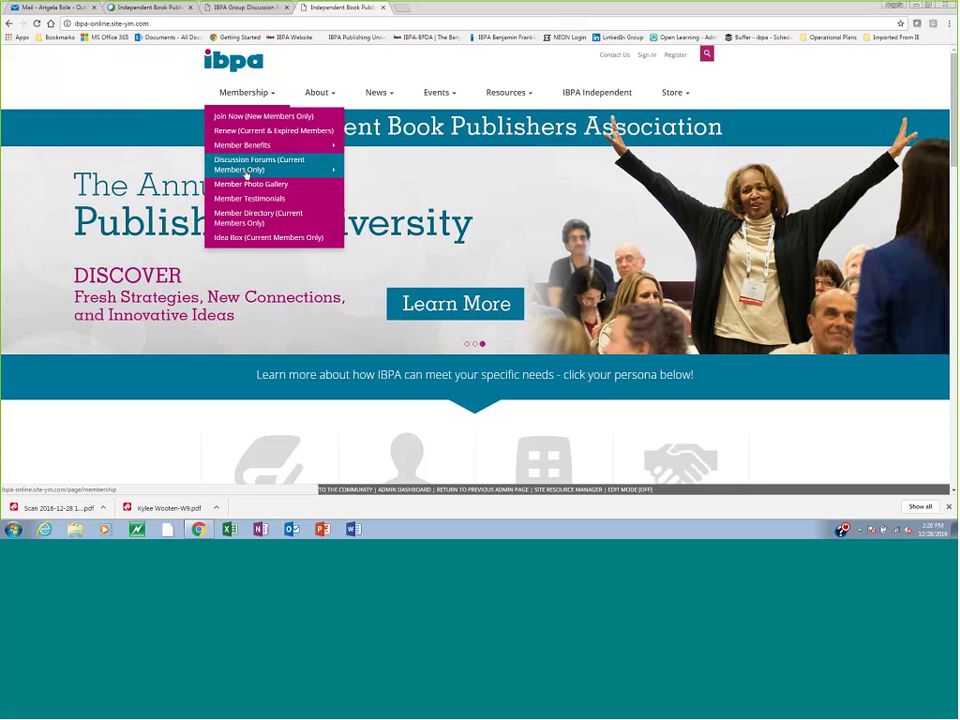
mouse_move(246, 166)
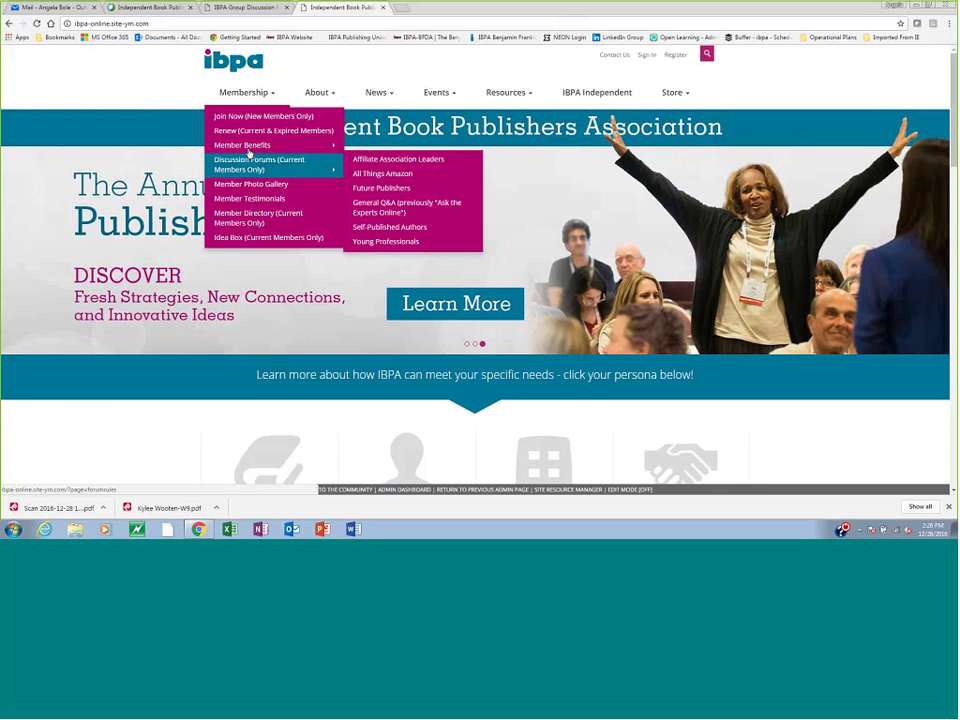
mouse_move(502, 94)
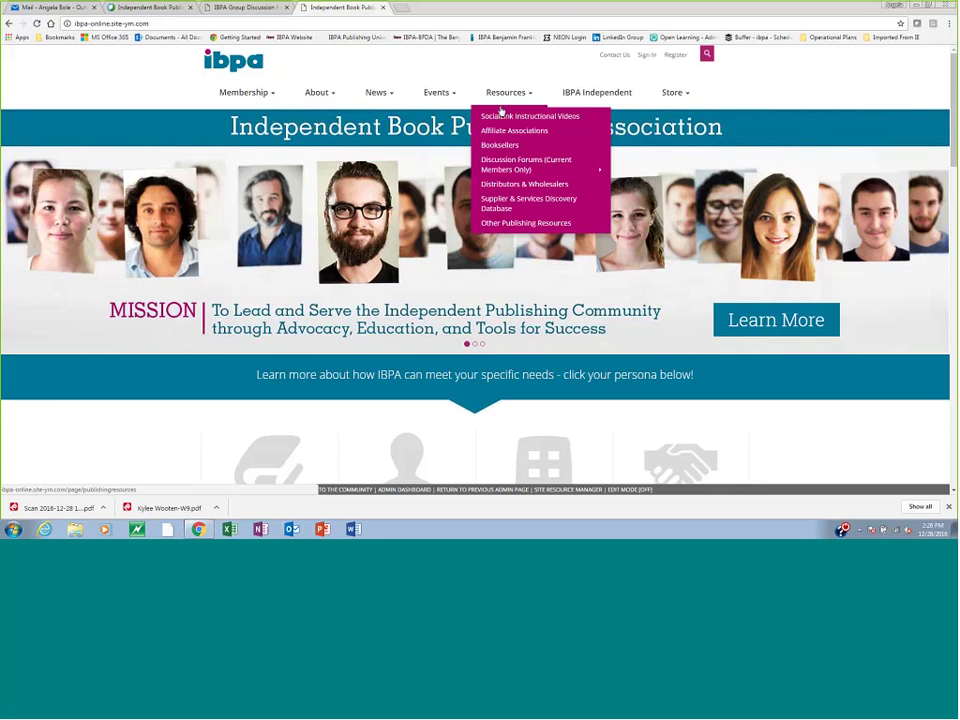
mouse_move(518, 170)
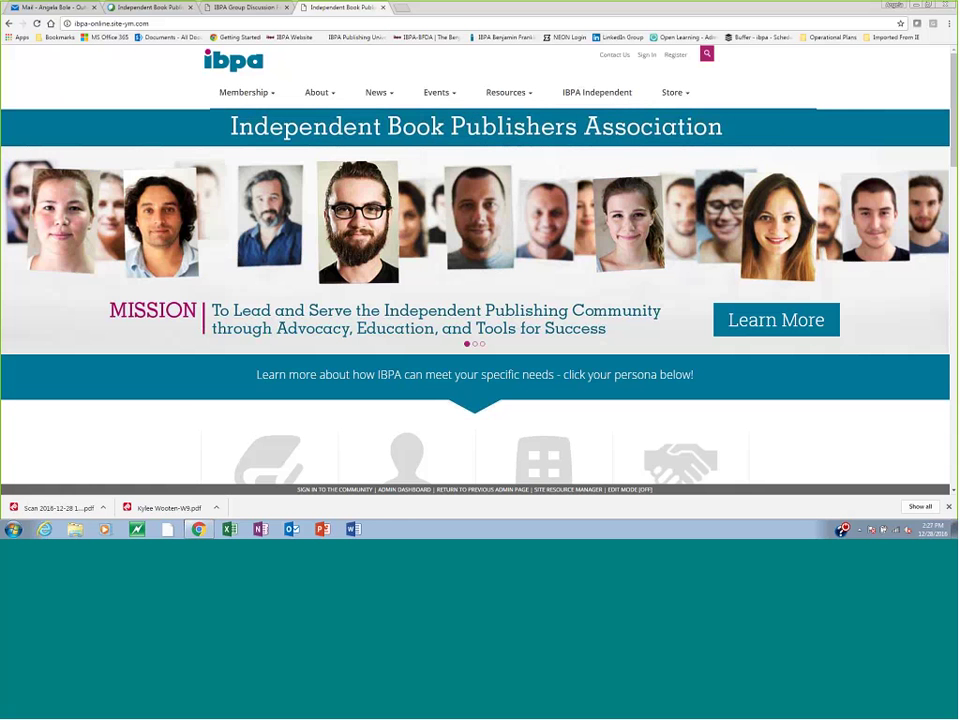
scroll(143, 415, "down", 5)
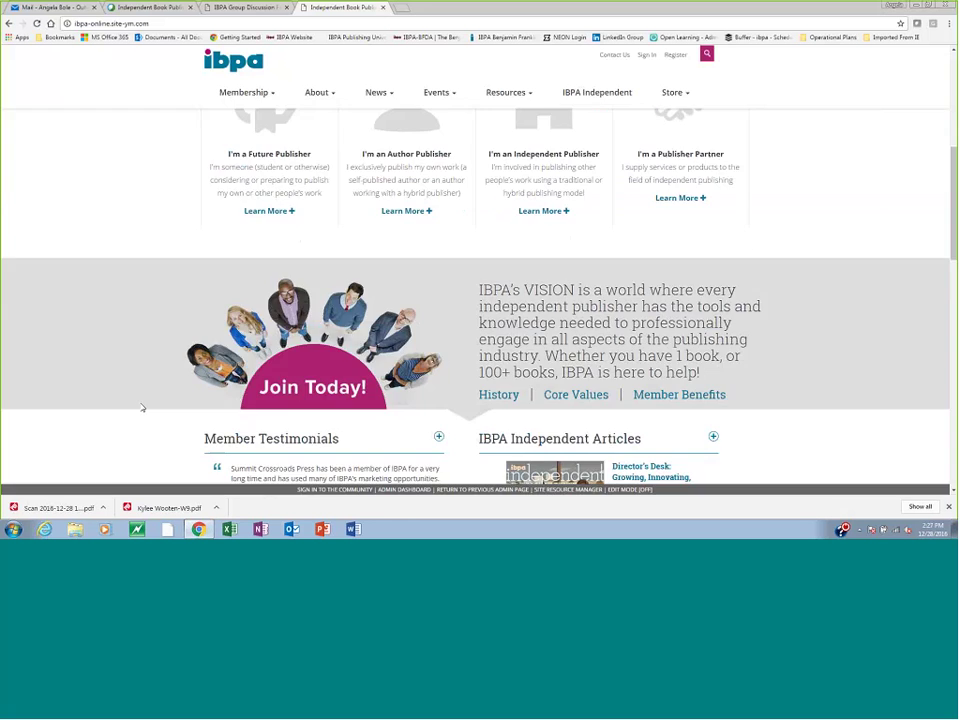
scroll(99, 379, "down", 5)
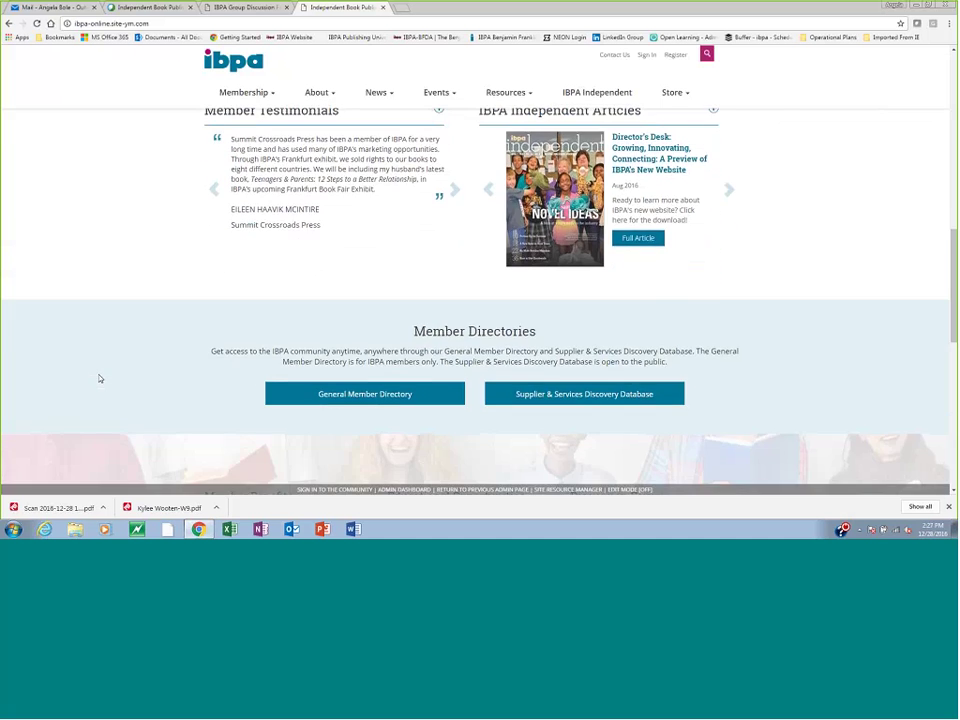
scroll(99, 379, "down", 1)
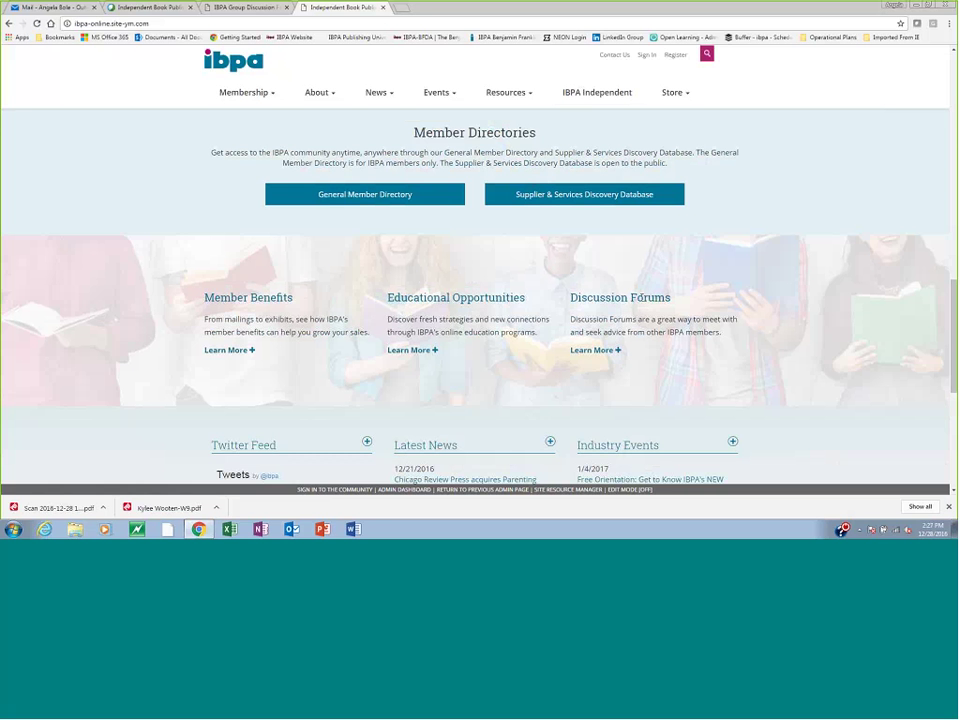
left_click(600, 352)
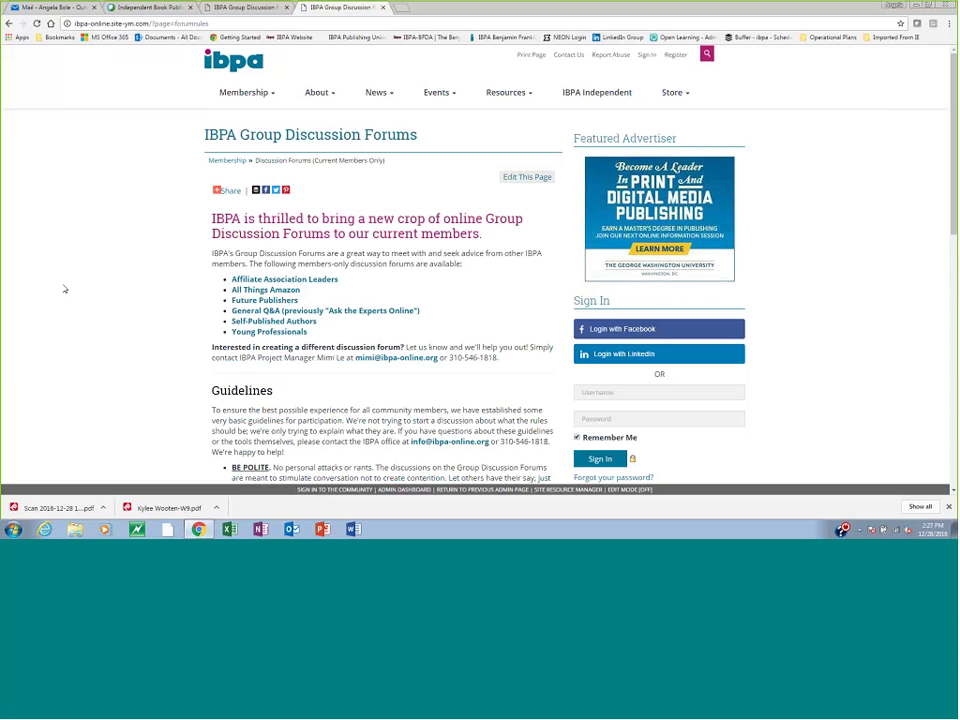
Examine the list of group discussion forums, the participation guidelines and the contact details for requesting a different forum
scroll(97, 310, "down", 1)
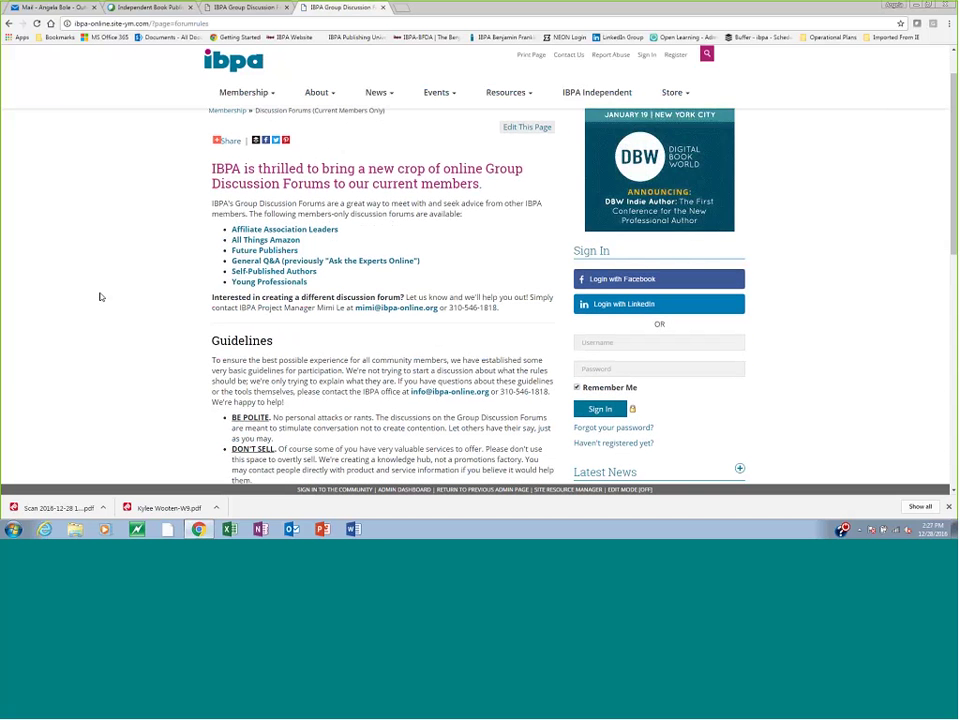
scroll(250, 312, "down", 2)
scroll(296, 350, "down", 5)
scroll(296, 350, "down", 4)
scroll(393, 349, "up", 2)
scroll(393, 348, "up", 10)
left_click_drag(259, 309, 498, 308)
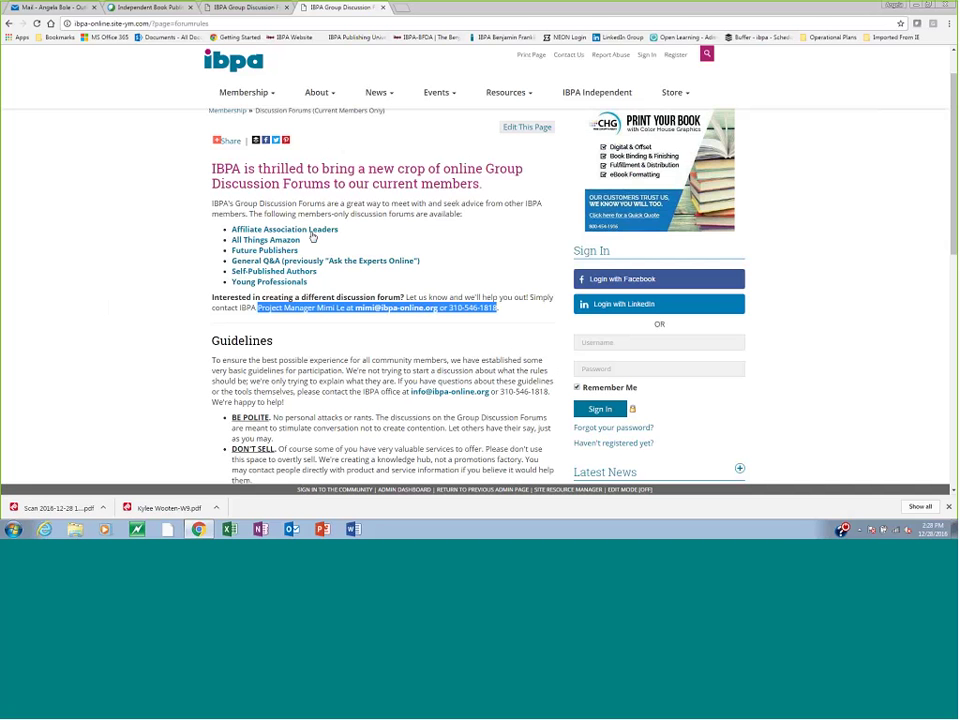
left_click(183, 270)
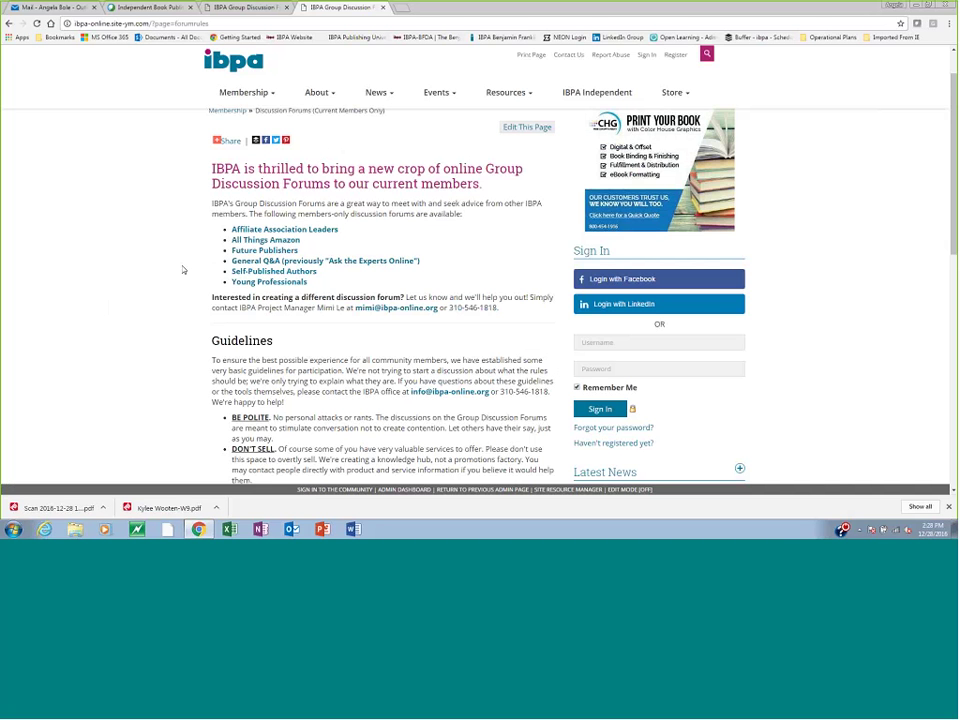
Open the General Q&A forum and sign in with the username "testcase" and the account password
left_click(280, 263)
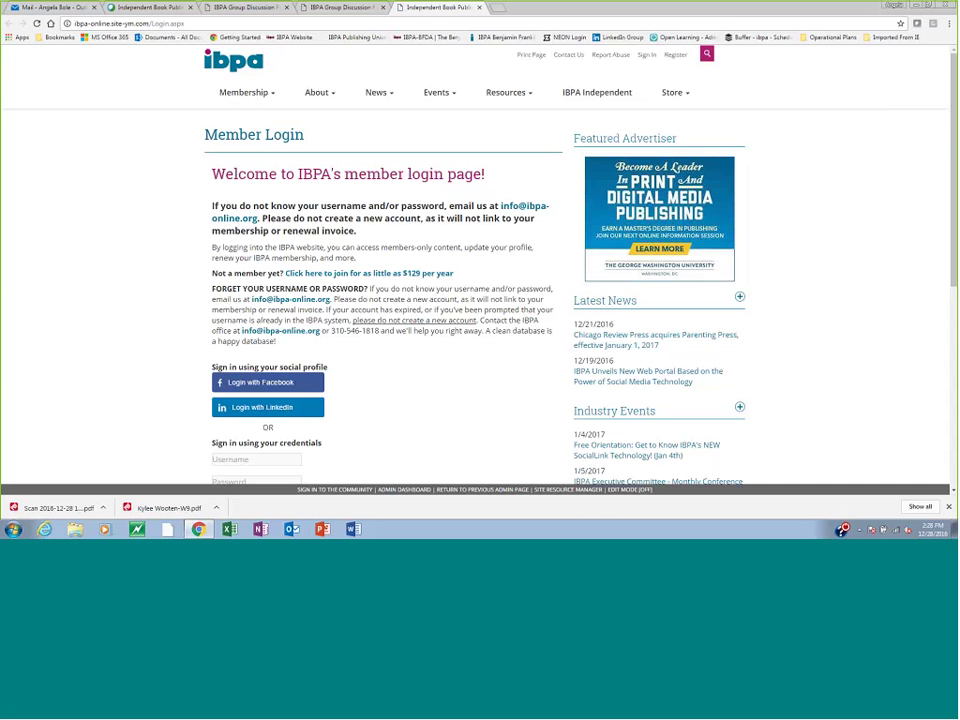
scroll(96, 268, "down", 3)
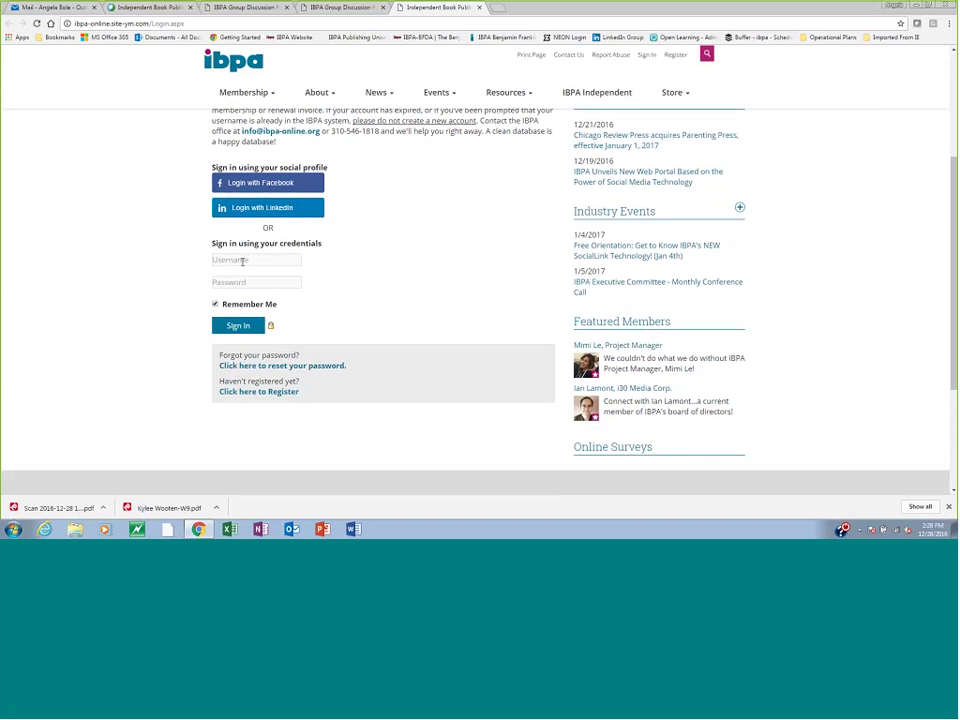
left_click(242, 261)
type("testcase")
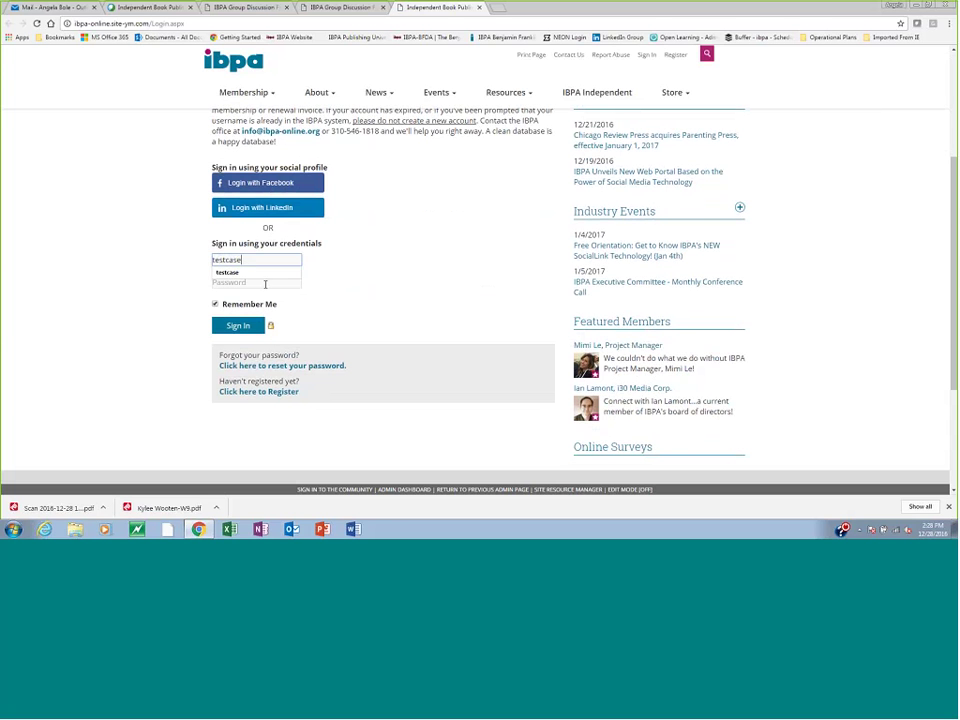
left_click(257, 282)
type("********")
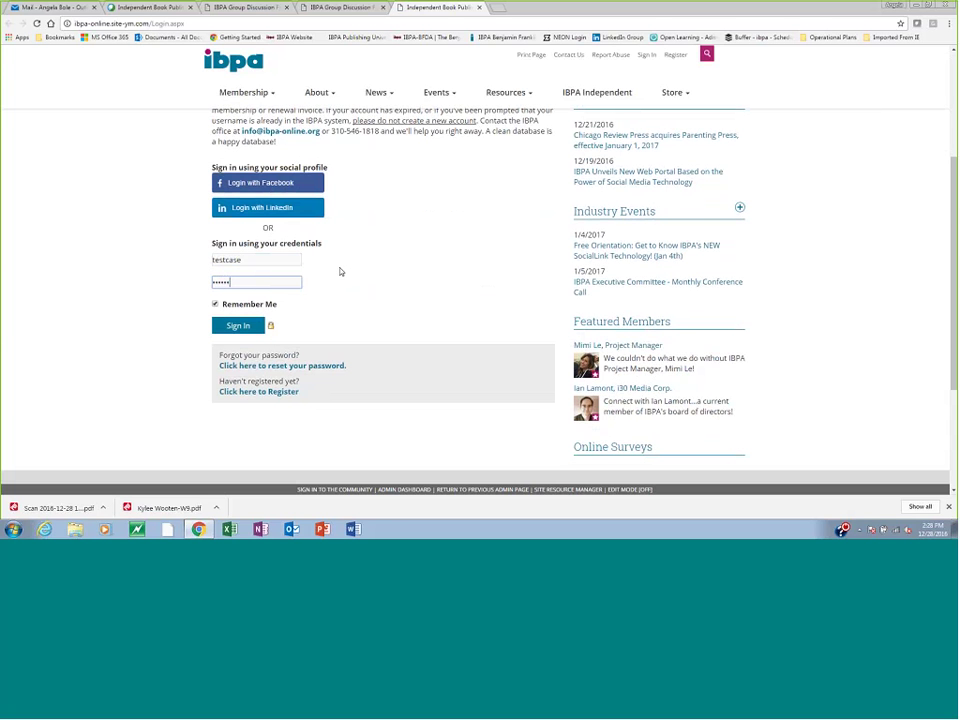
left_click(246, 304)
left_click(238, 325)
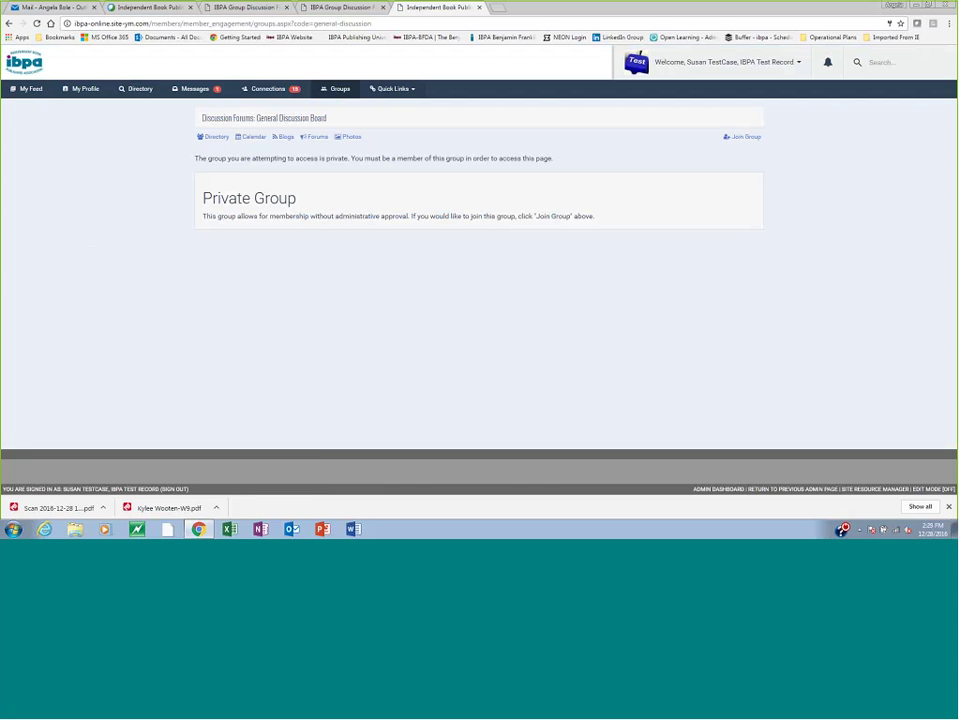
Review the private group notice, then join the General Discussion Board group
left_click_drag(203, 198, 297, 198)
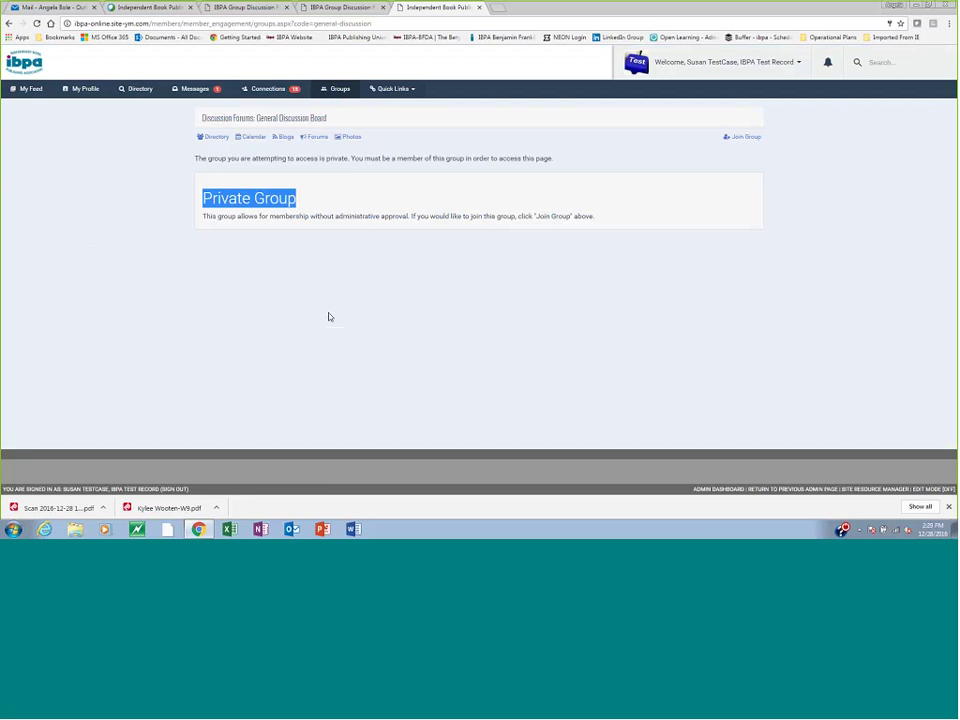
left_click_drag(203, 218, 408, 221)
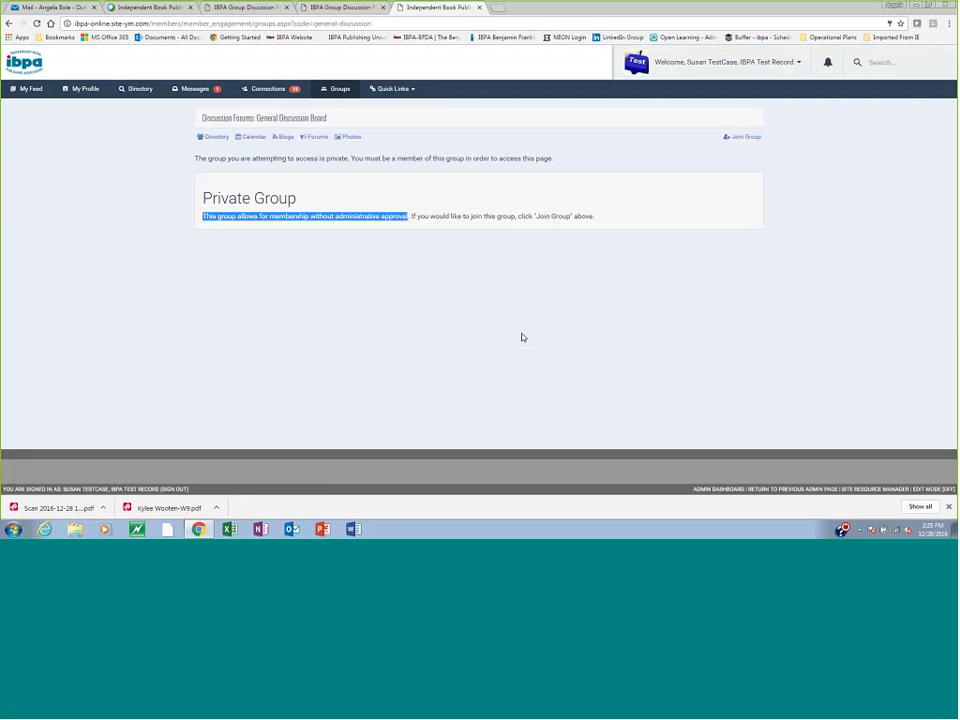
left_click_drag(539, 216, 571, 215)
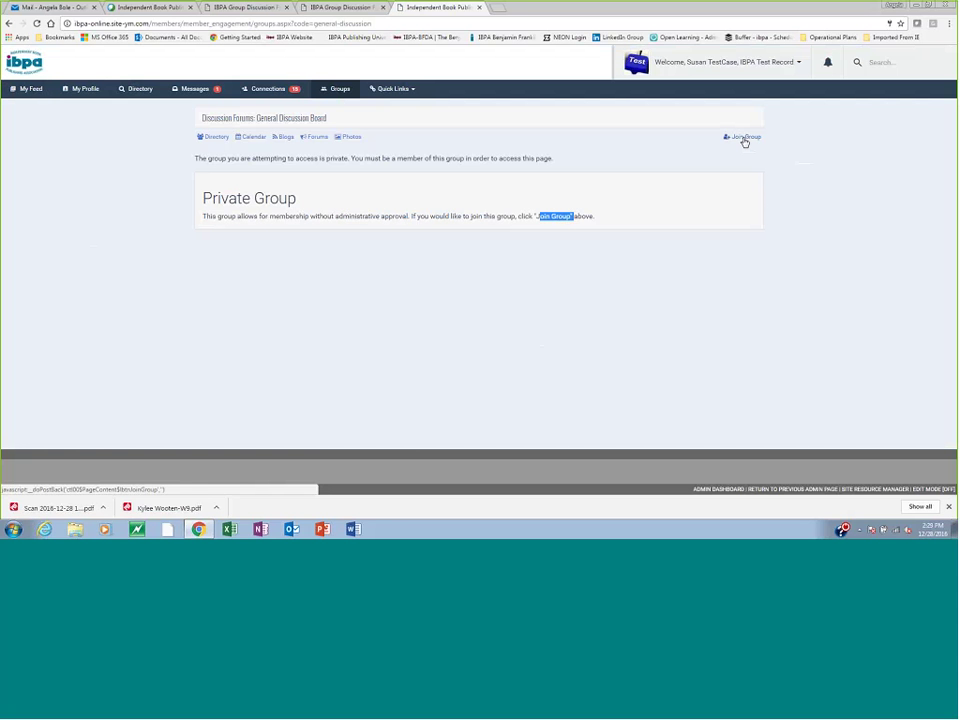
left_click(743, 139)
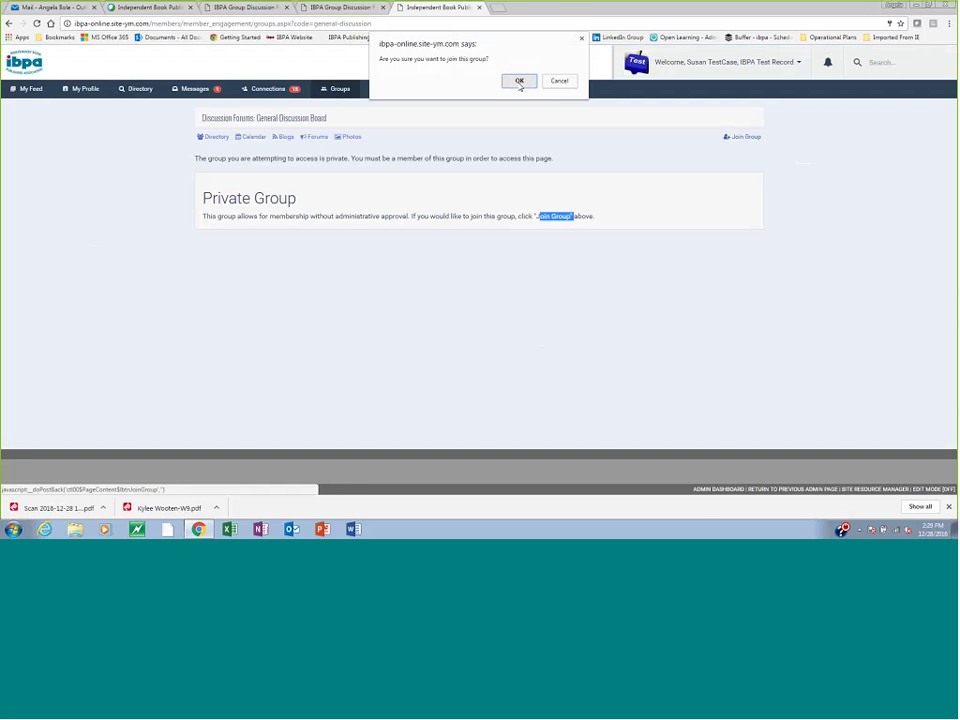
left_click(519, 82)
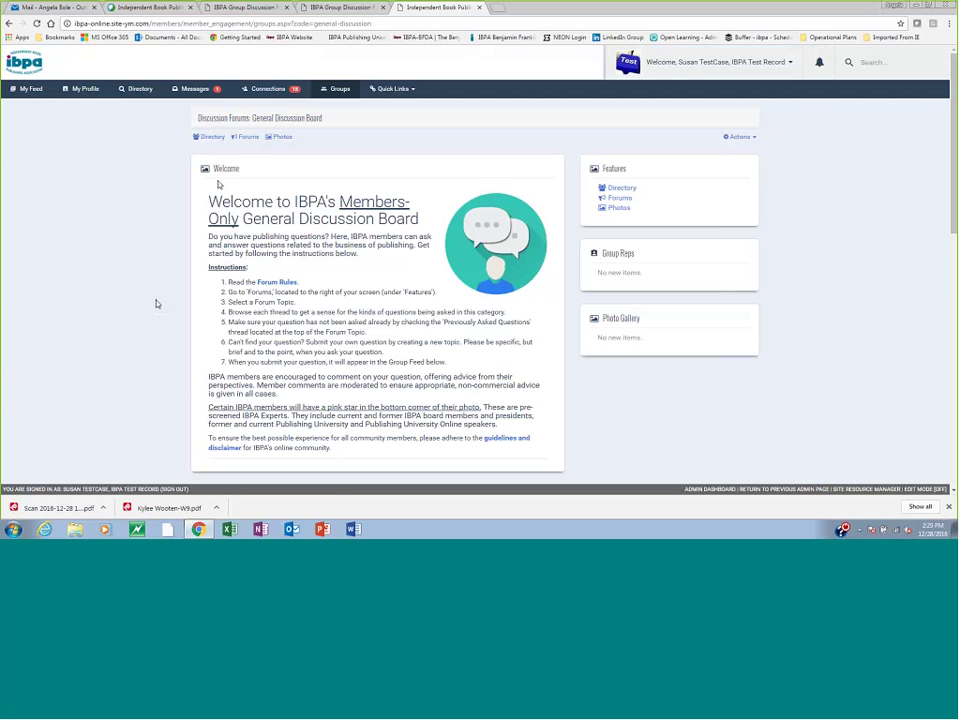
Examine the General Discussion Board's welcome instructions, forum activity and group feed, including the instruction for reaching the forums
left_click_drag(218, 184, 514, 449)
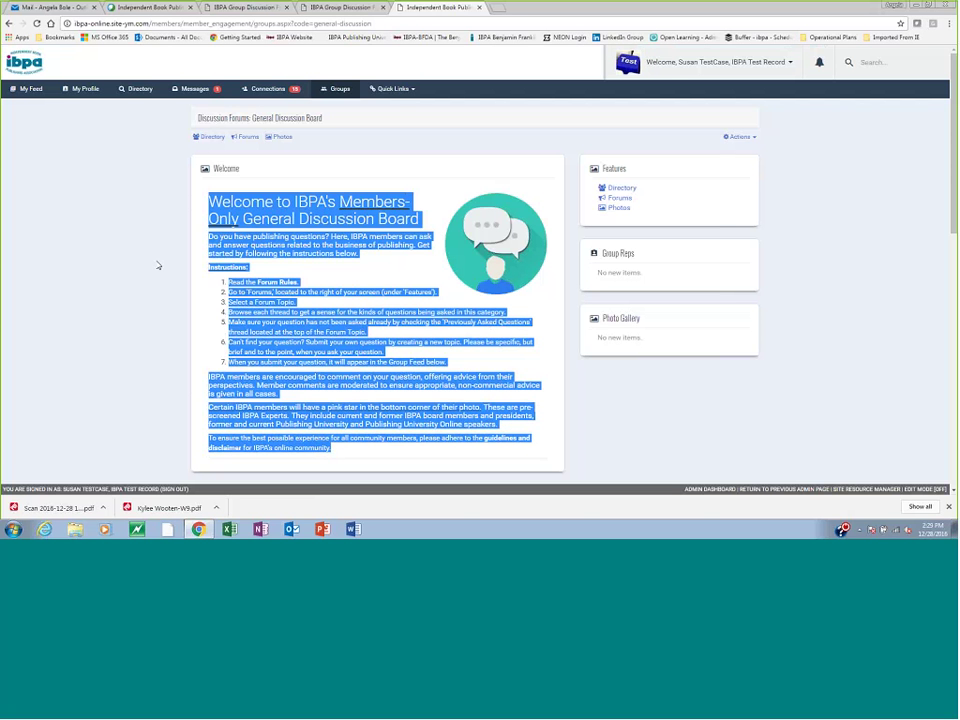
left_click(158, 265)
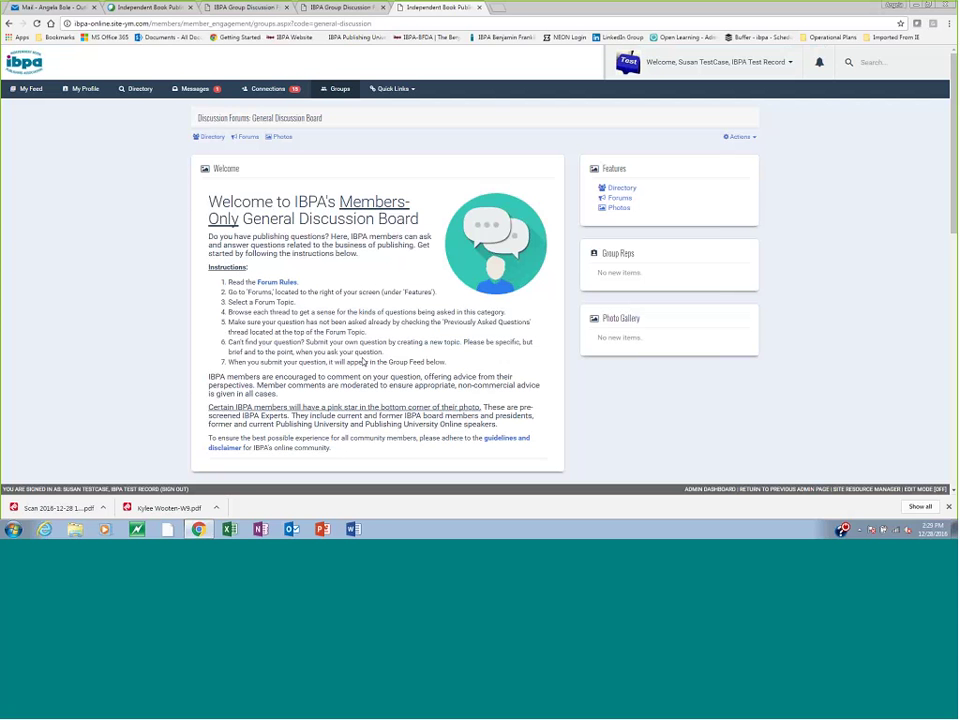
scroll(363, 360, "down", 1)
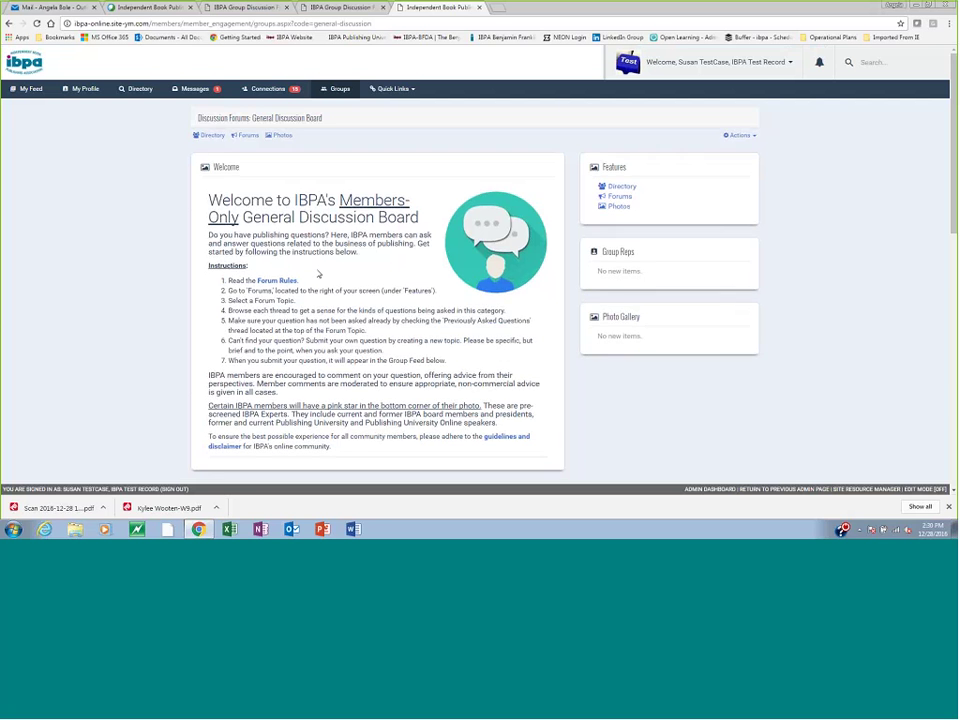
scroll(319, 274, "down", 4)
scroll(316, 269, "down", 3)
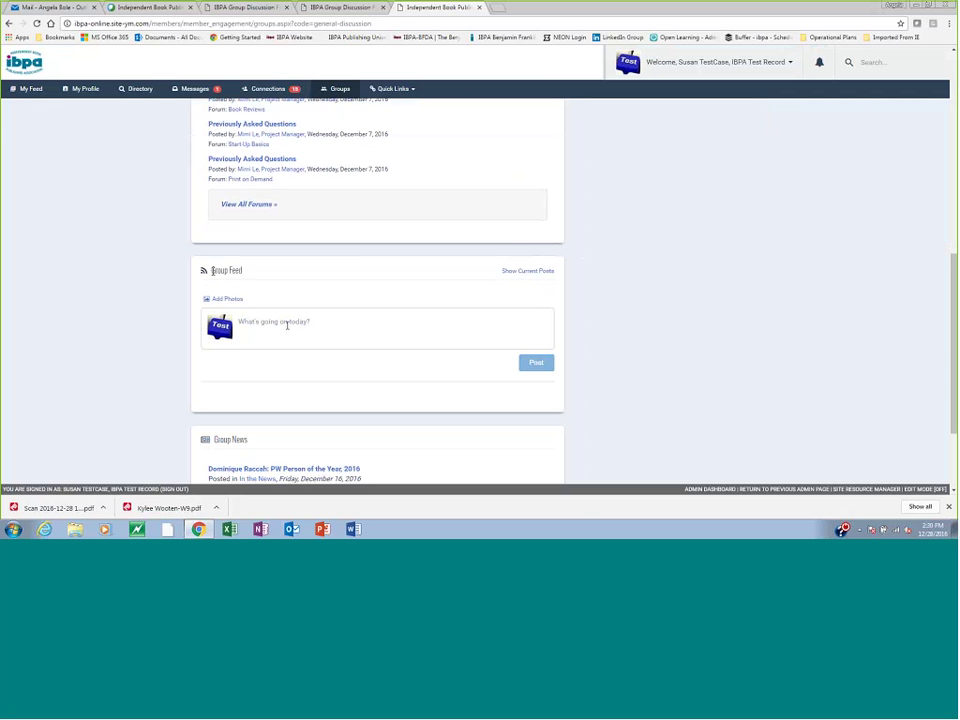
left_click(287, 325)
scroll(349, 306, "up", 10)
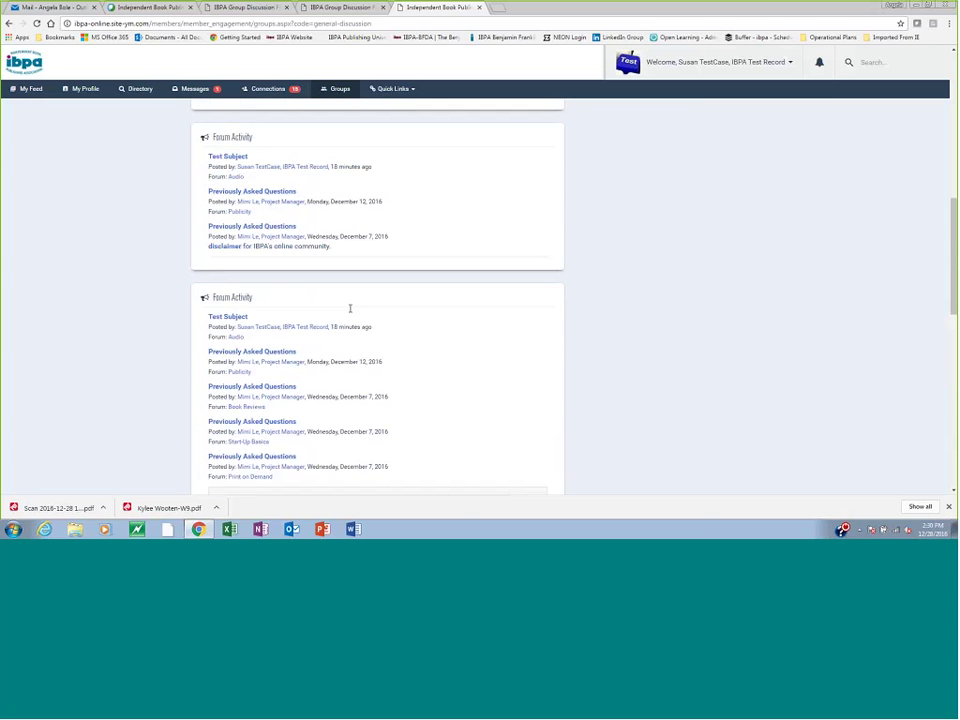
left_click_drag(229, 243, 438, 241)
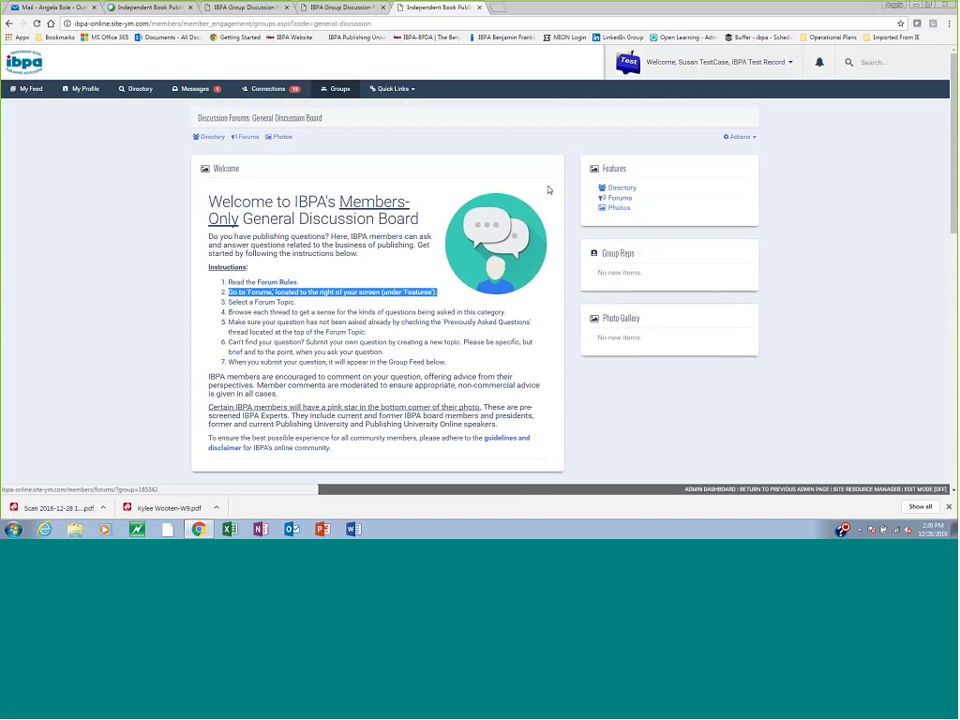
Open the General Discussion Board's forums and look through the list of forum titles
left_click(622, 201)
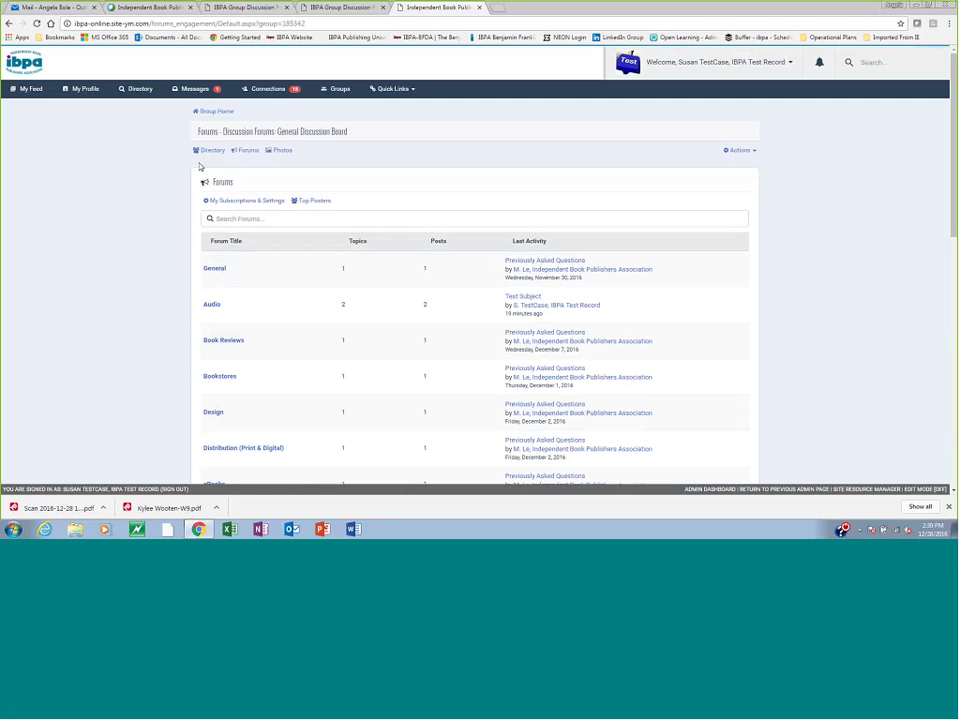
scroll(126, 249, "down", 1)
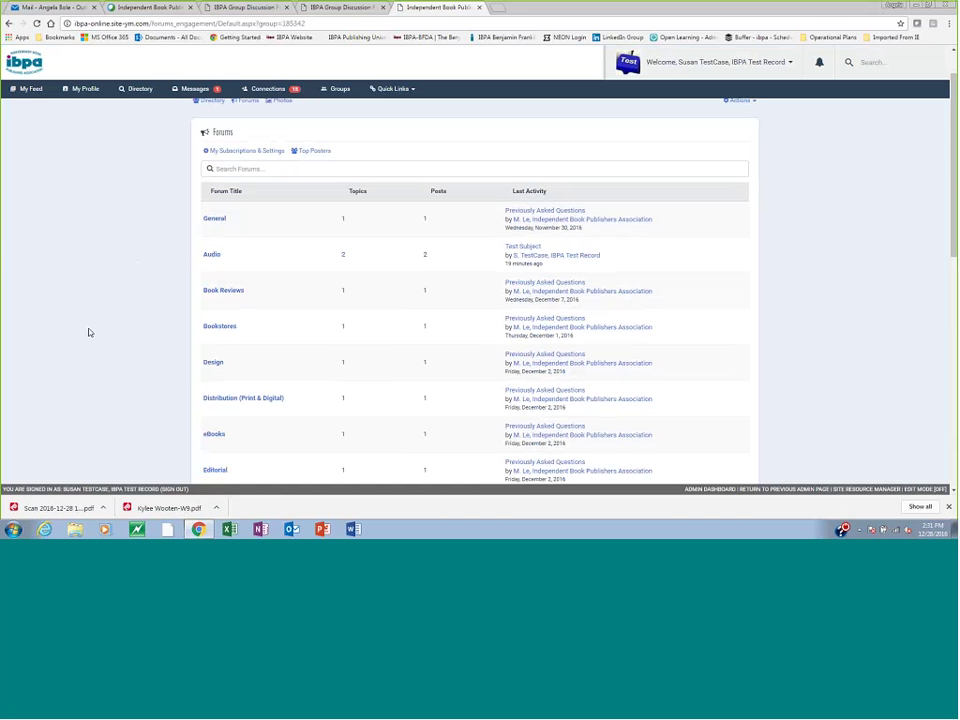
scroll(89, 332, "down", 2)
scroll(89, 332, "down", 3)
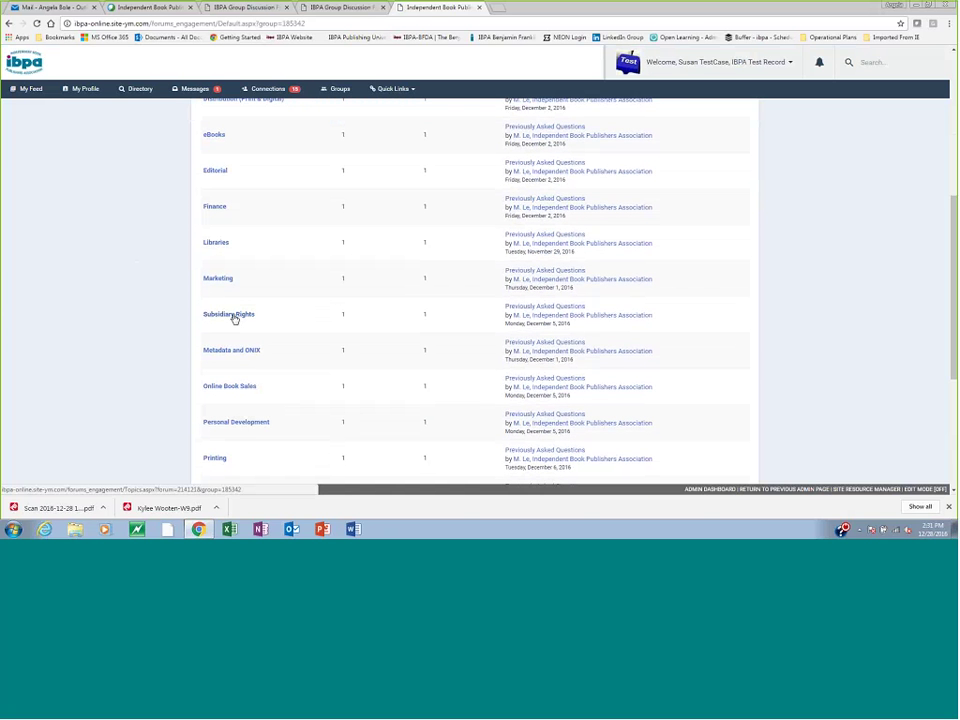
scroll(120, 336, "up", 5)
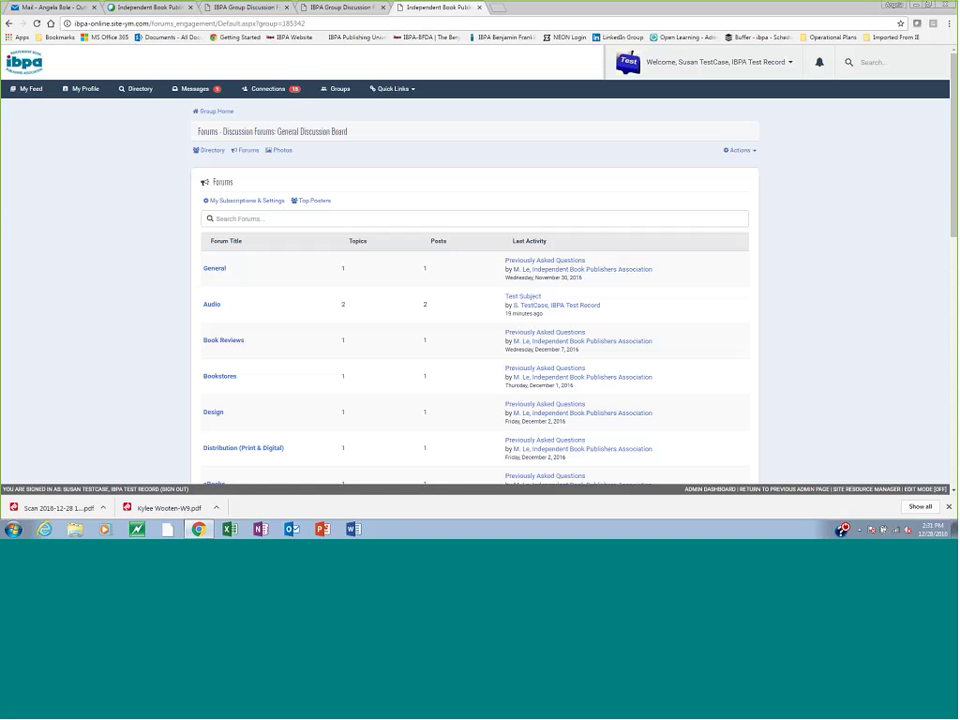
Open the Audio forum and examine its new topic form, then return to the topic list without submitting a post
left_click(211, 304)
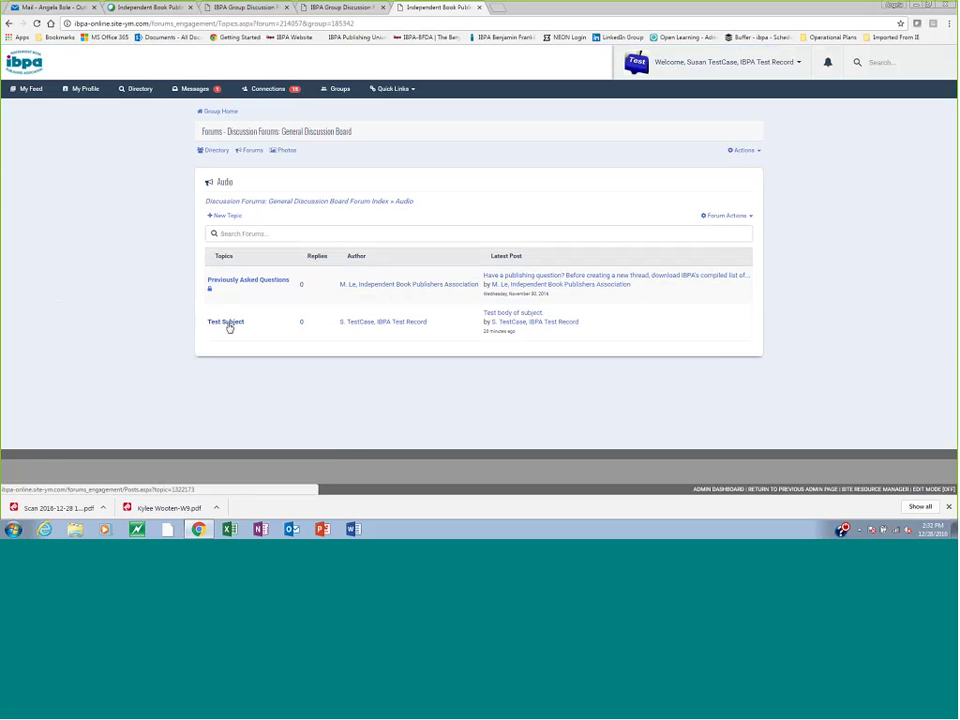
left_click(222, 217)
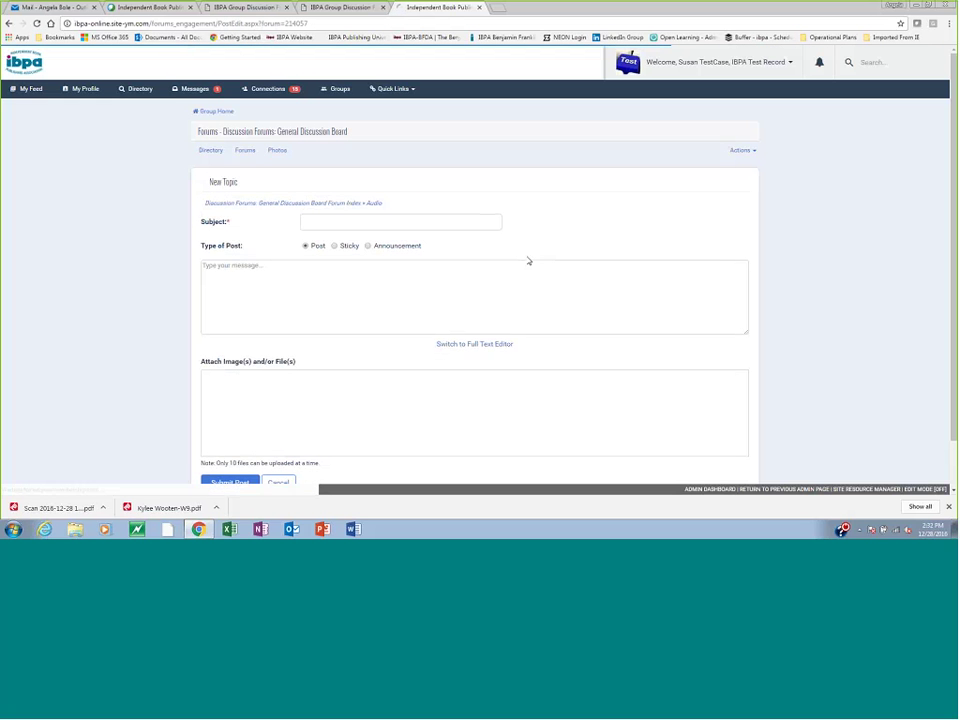
left_click(371, 223)
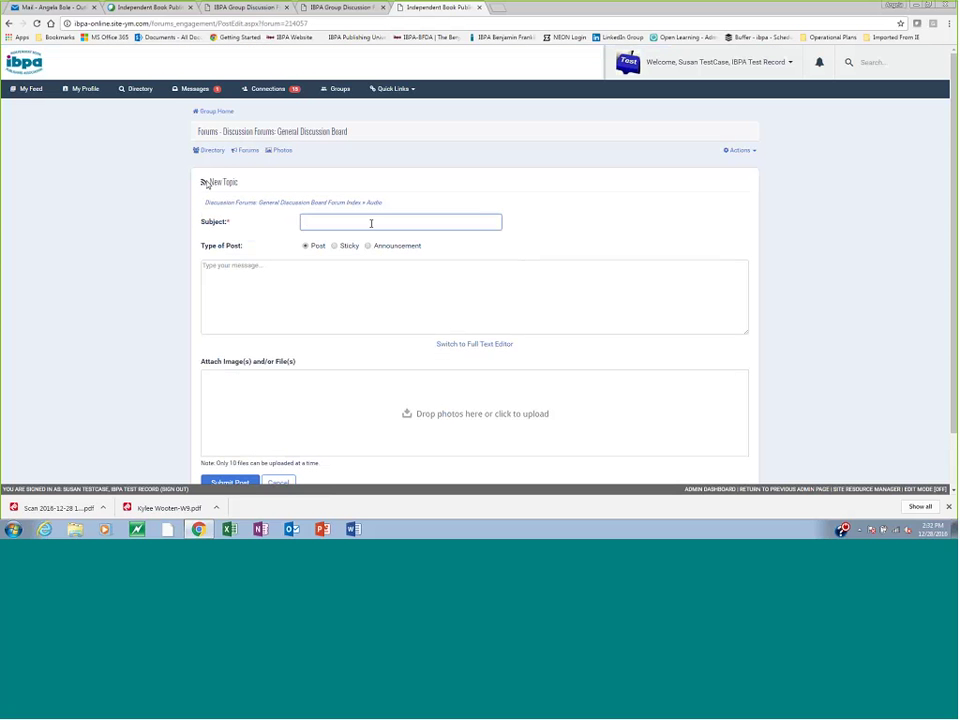
left_click(255, 279)
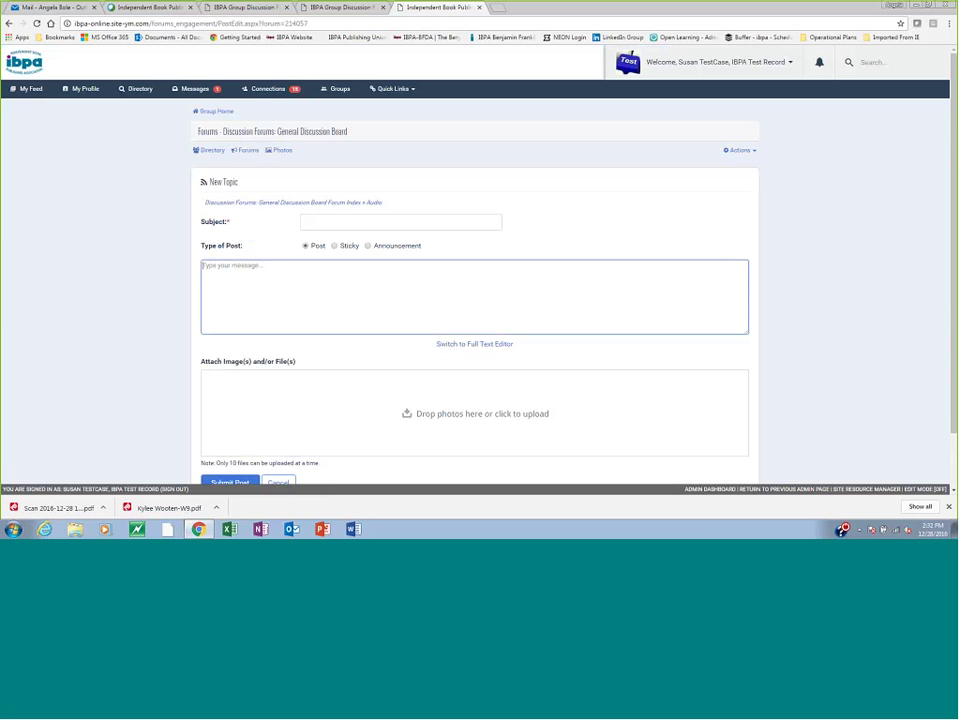
scroll(355, 407, "down", 1)
scroll(355, 407, "down", 1)
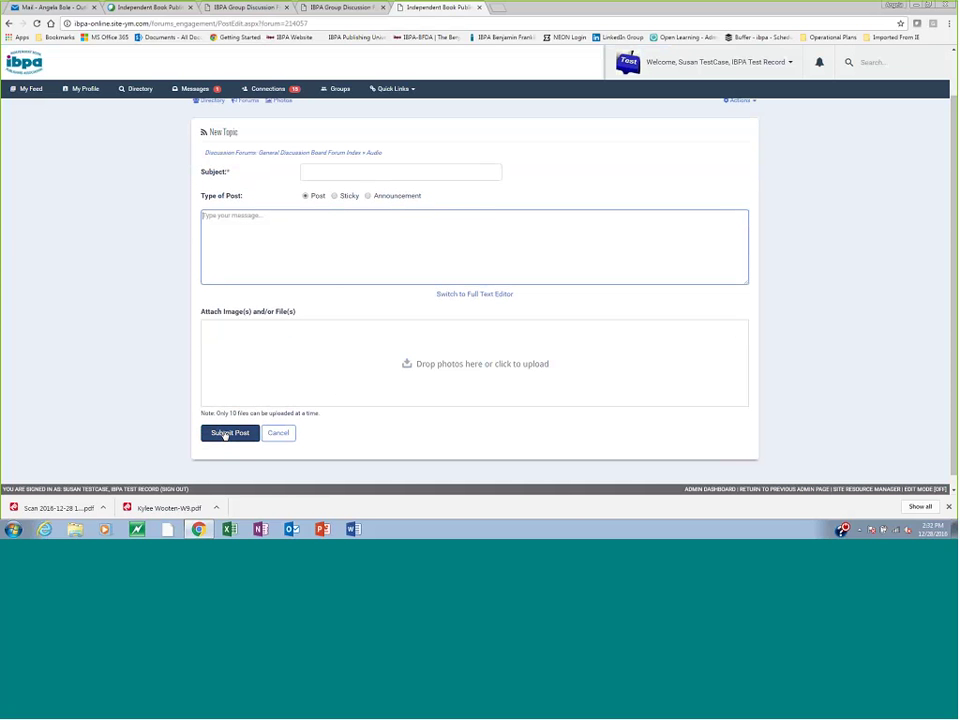
left_click(290, 441)
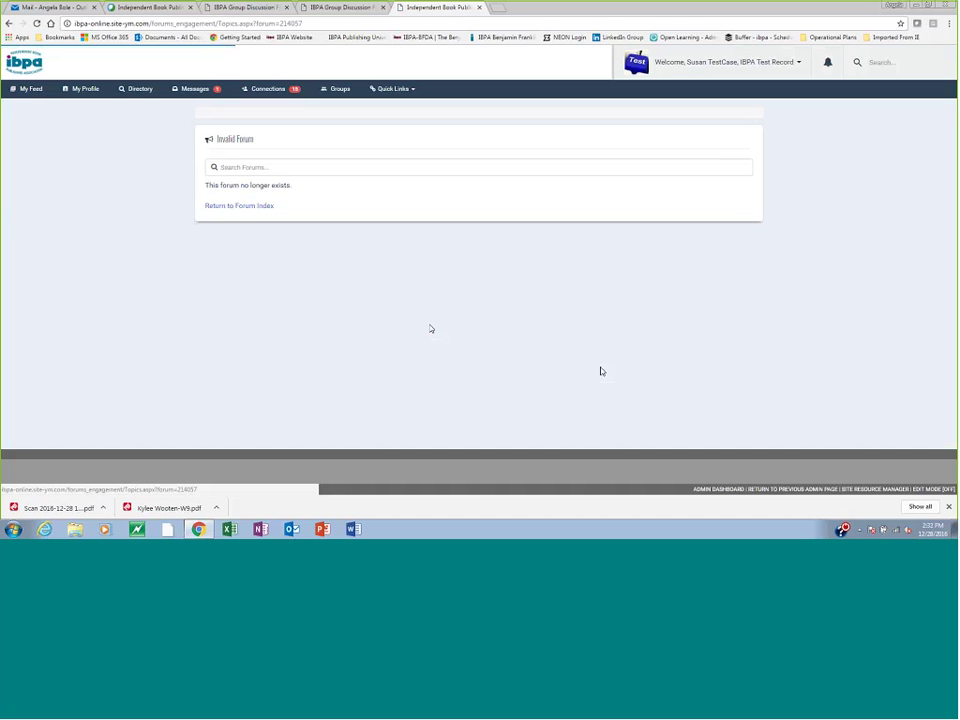
left_click(9, 22)
left_click(9, 22)
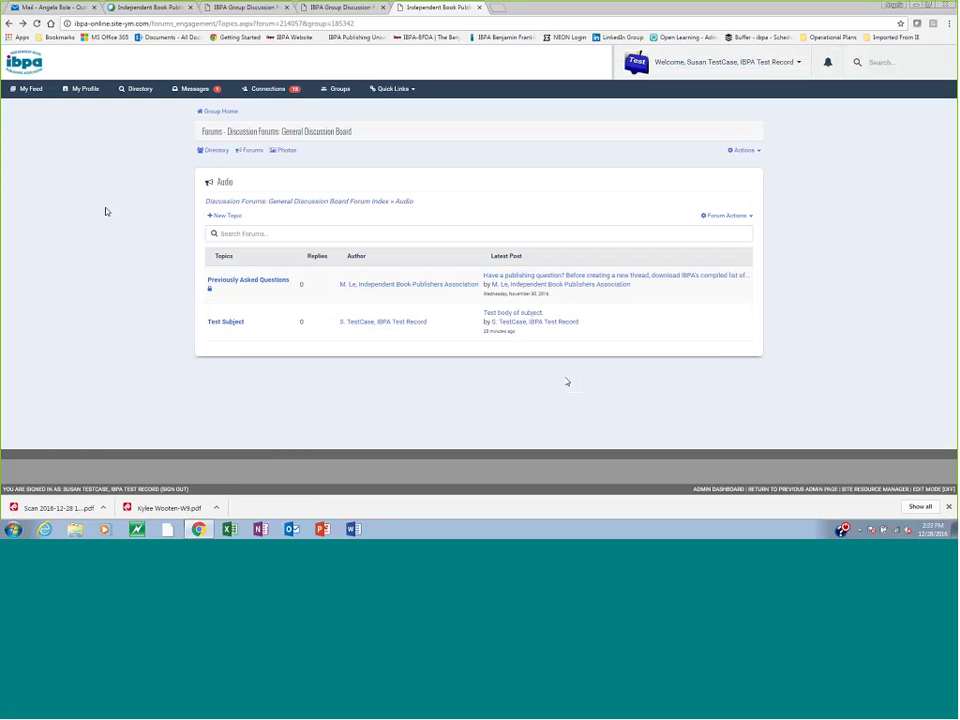
Subscribe to instant updates for the Audio forum and confirm the subscription
left_click(735, 218)
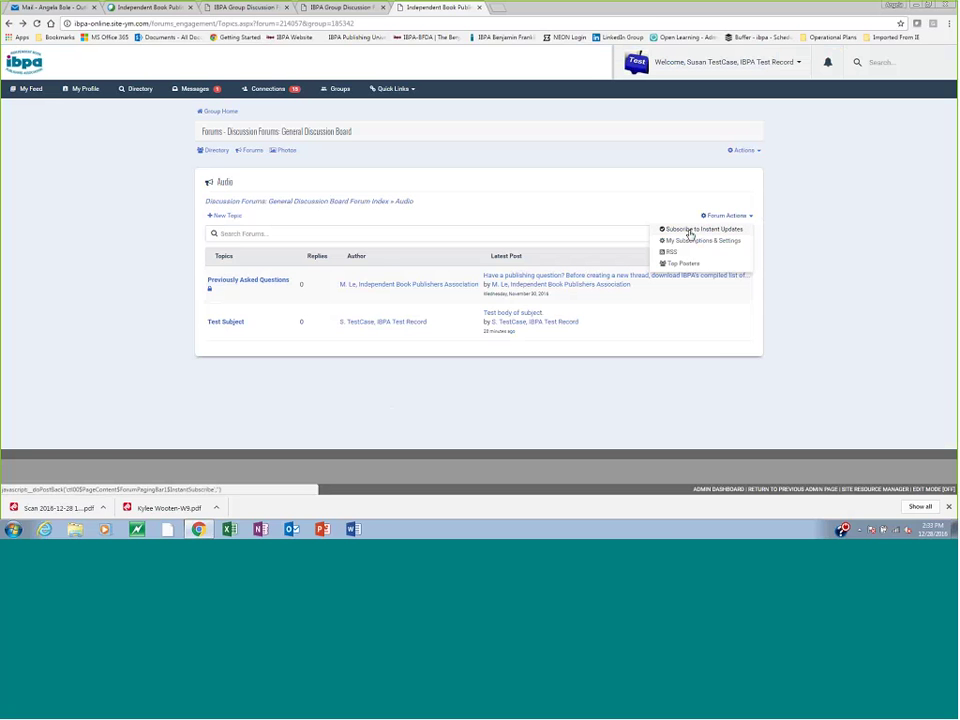
left_click(689, 231)
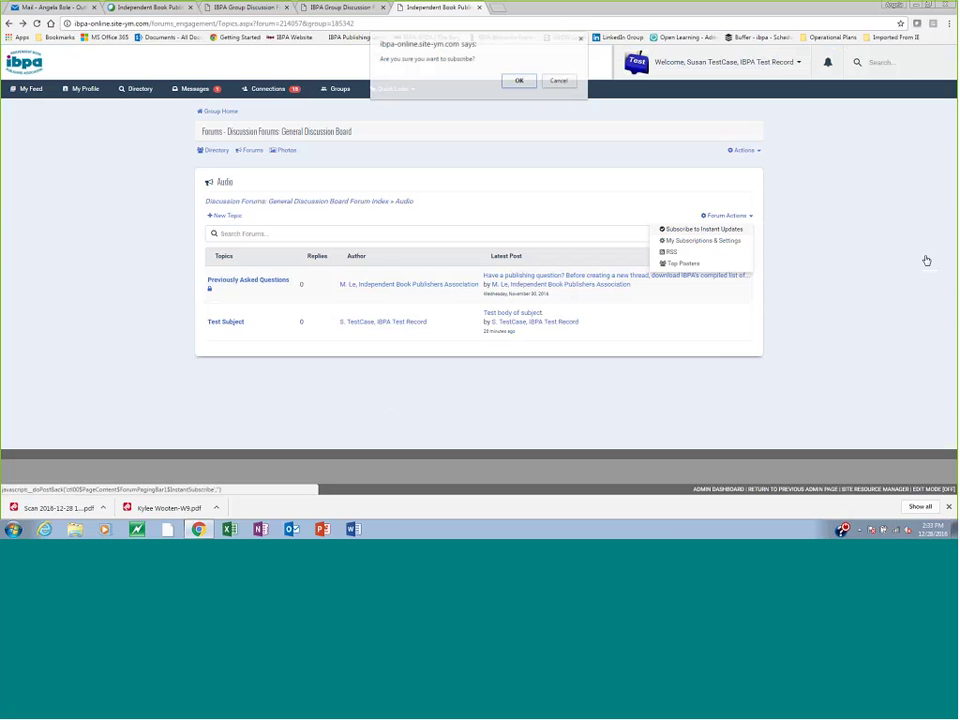
left_click(518, 81)
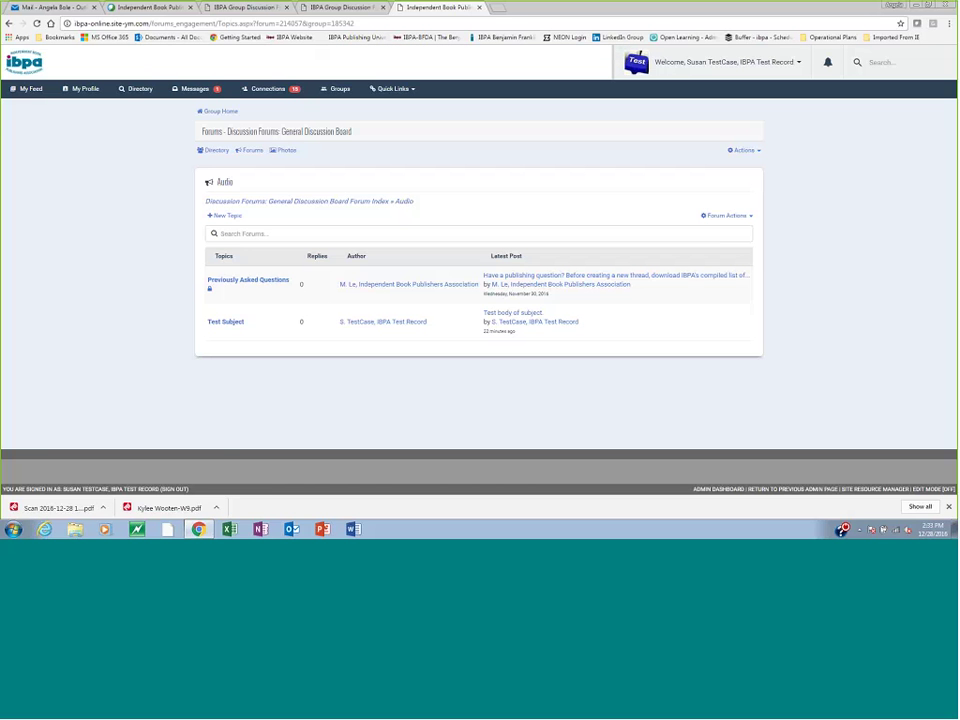
Open the Design forum from the General Discussion Board's forum list and subscribe to its instant updates
left_click(251, 152)
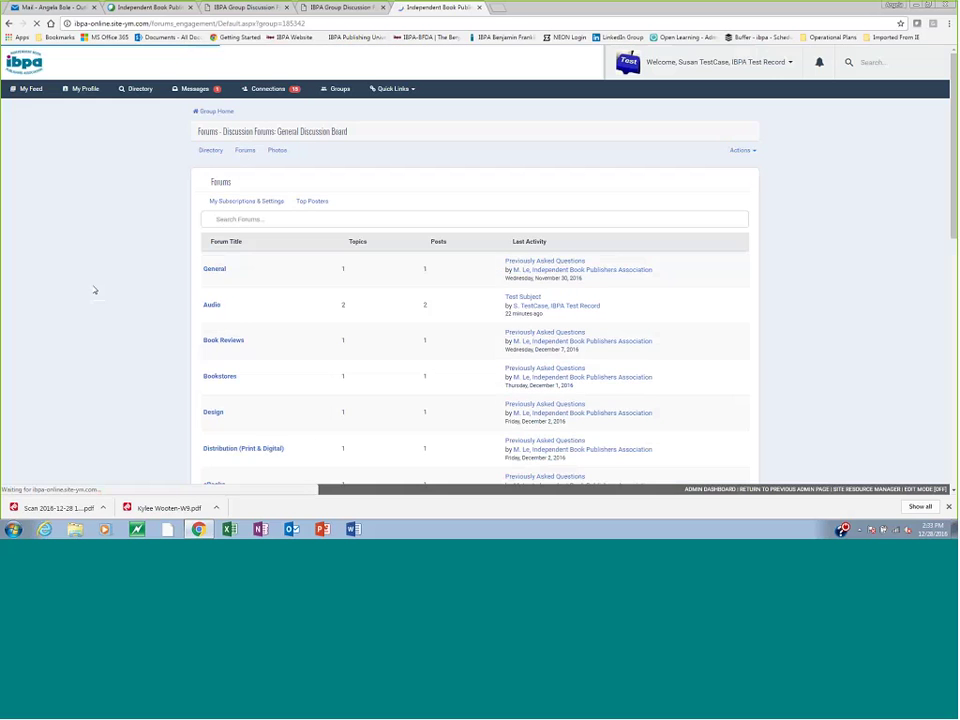
scroll(120, 321, "down", 2)
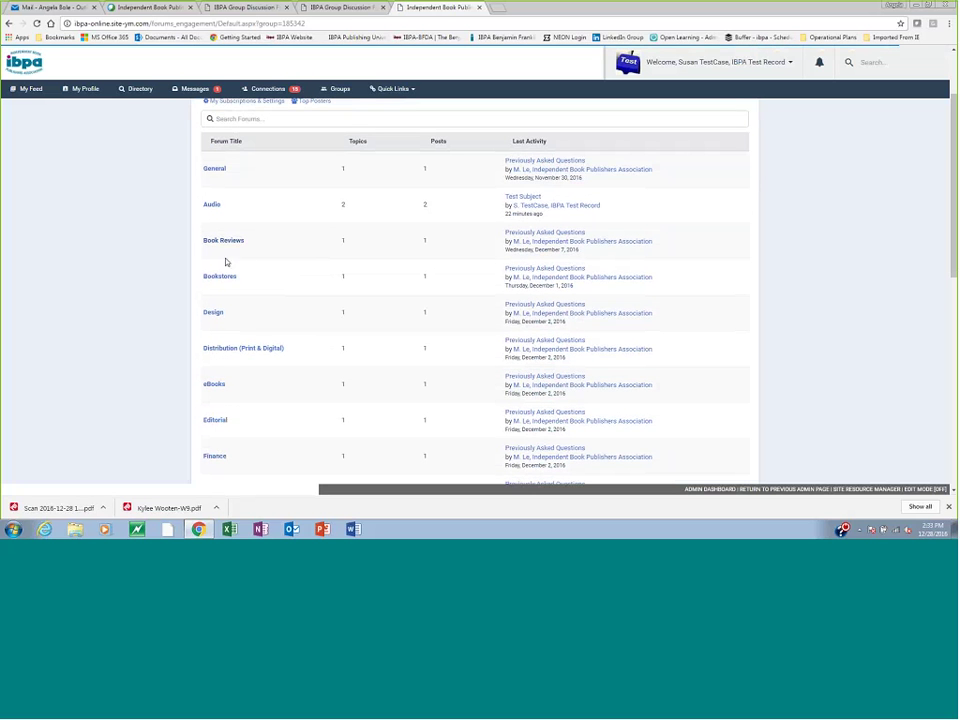
left_click(214, 313)
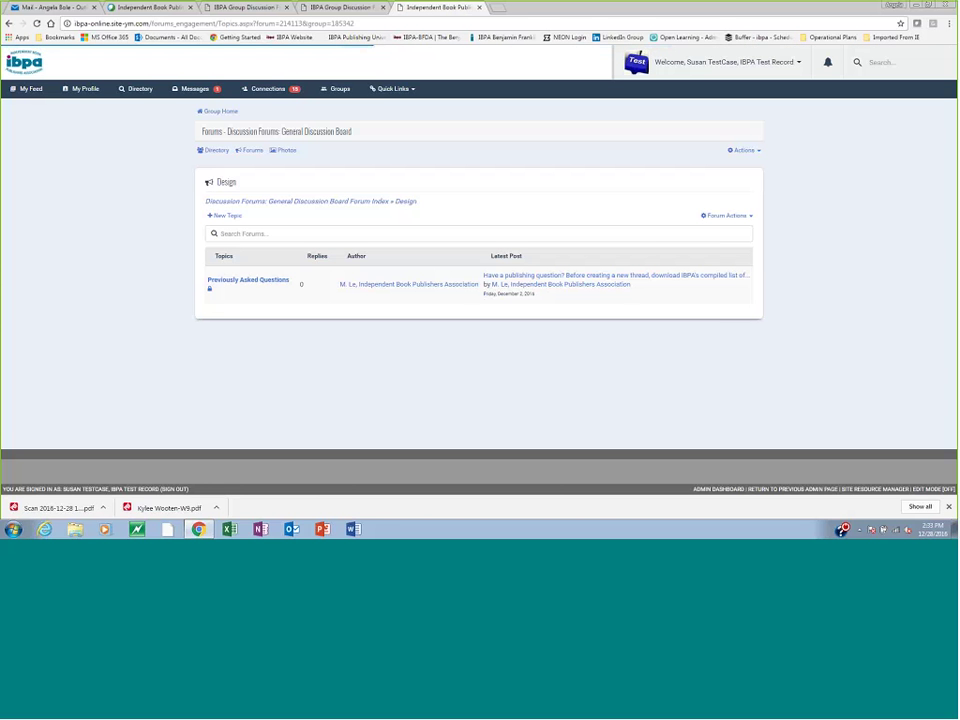
double_click(226, 182)
left_click(727, 217)
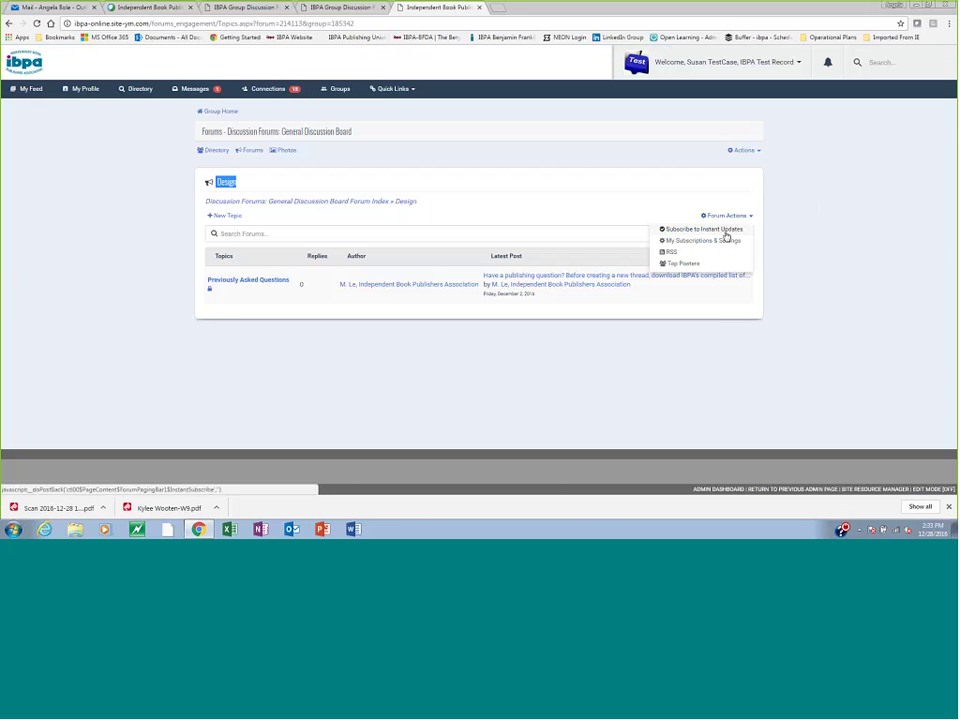
left_click(727, 234)
left_click(515, 80)
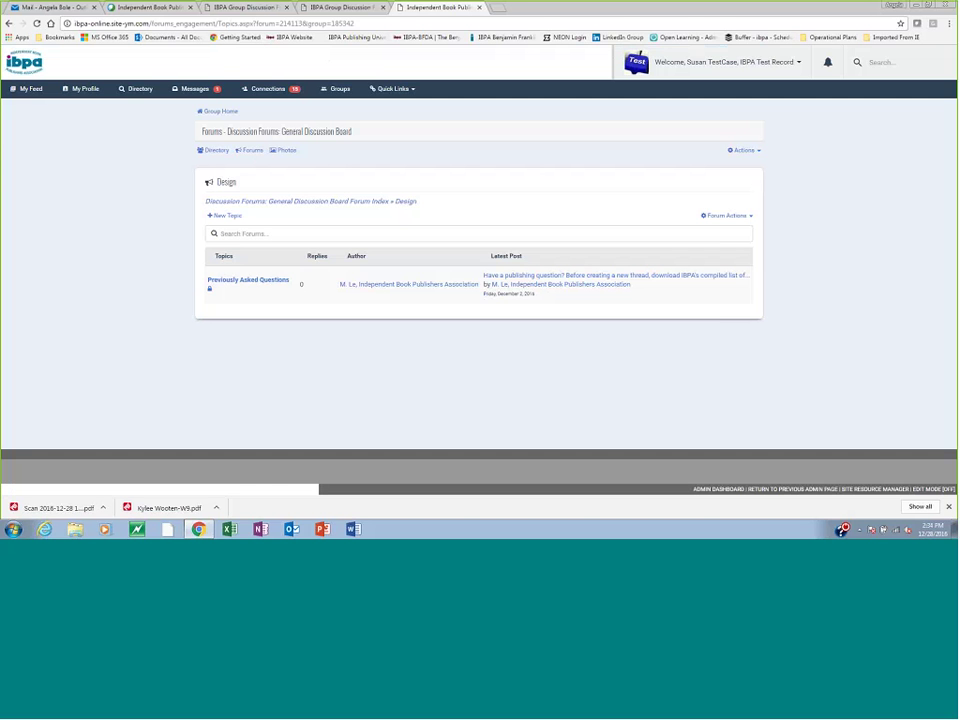
Open the forum subscriptions and settings, and review the forum signature and the note on where it is displayed
left_click(248, 151)
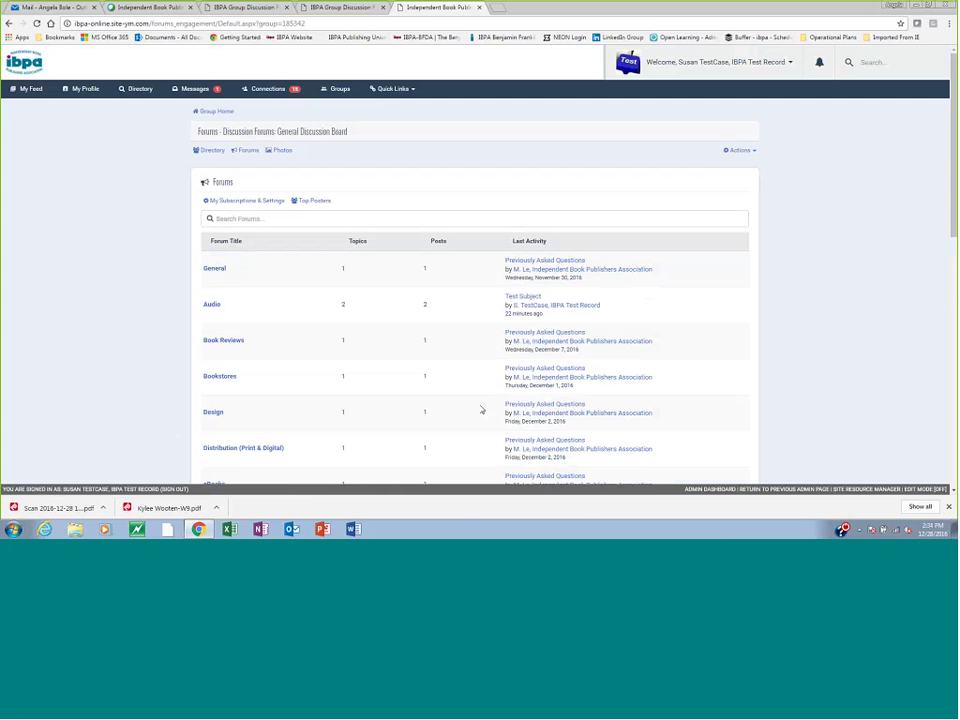
left_click(232, 202)
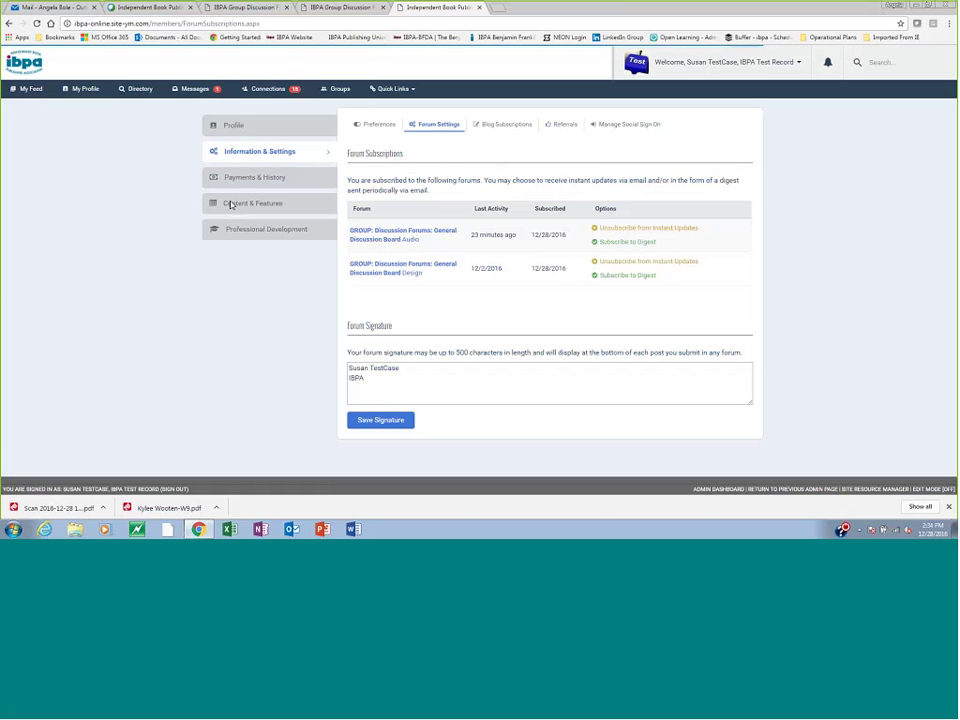
left_click(375, 376)
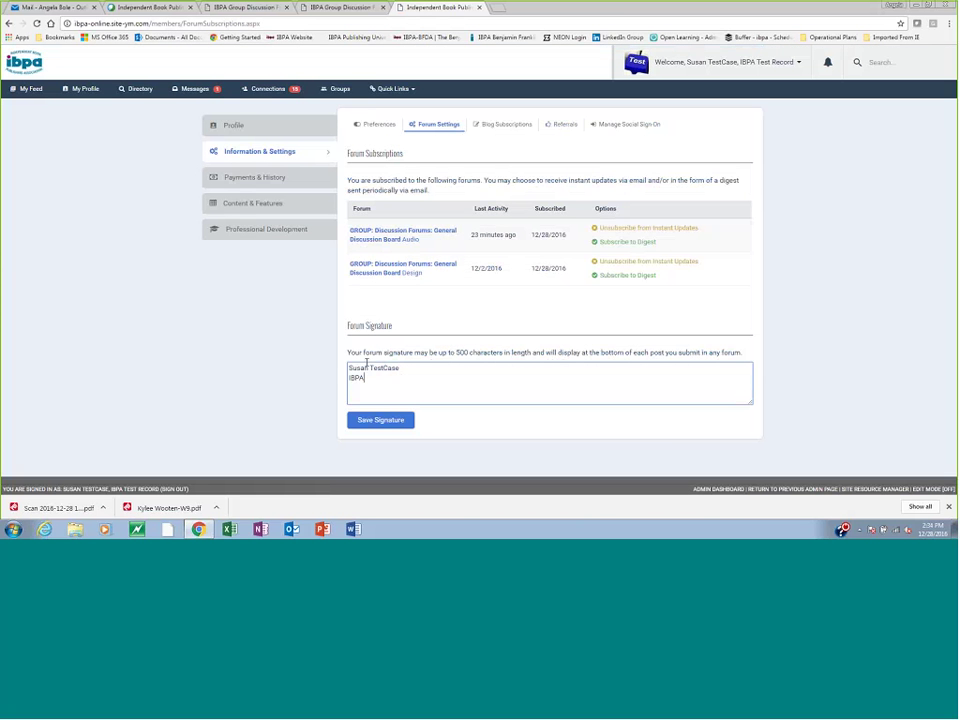
key("ctrl+a")
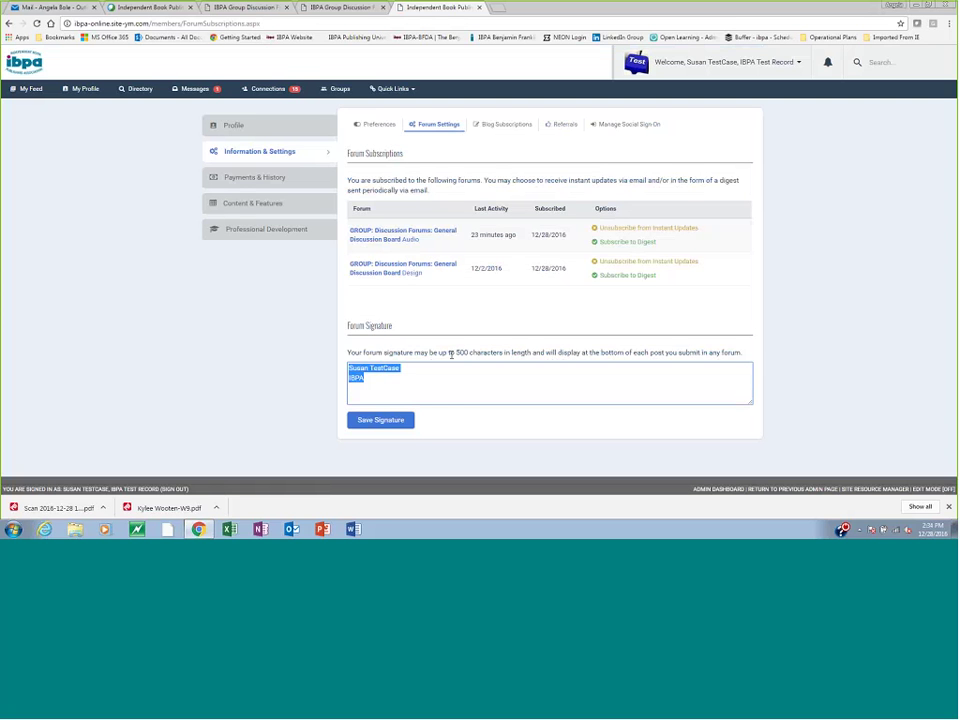
left_click_drag(547, 353, 742, 353)
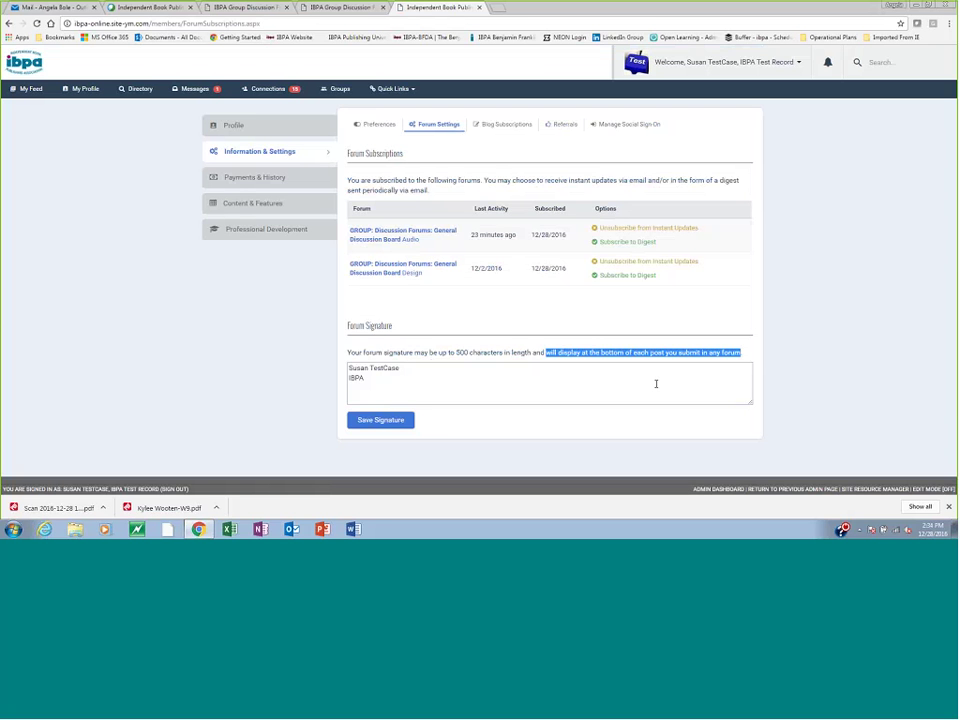
Extend the second line of the forum signature to read "IBPA - Independent Book Publishers Association"
left_click(414, 368)
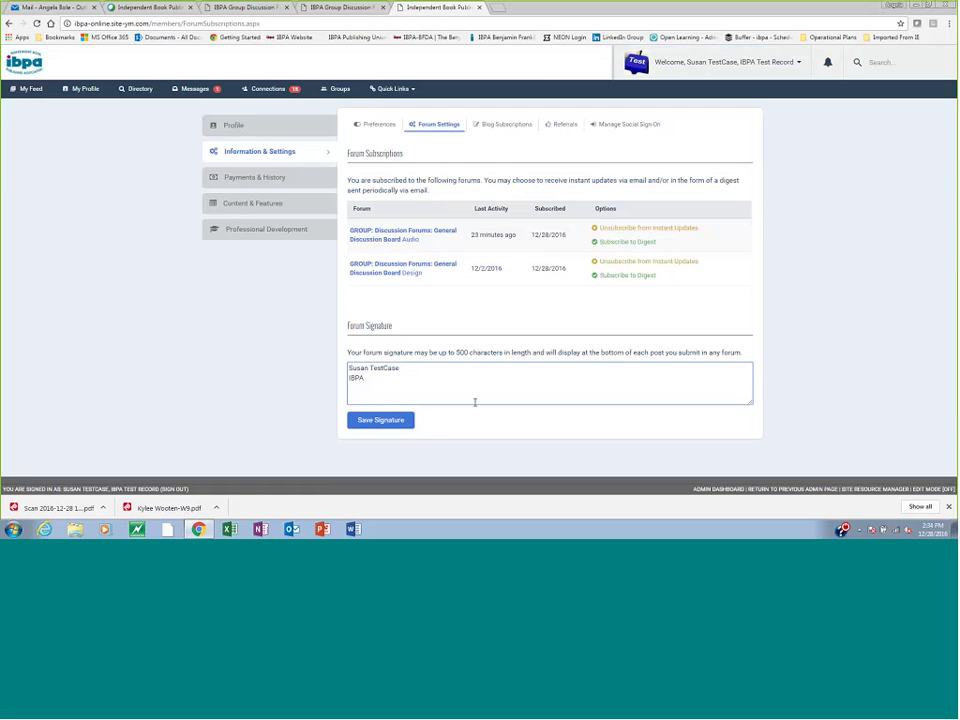
type("- Independnet")
key("BackSpace")
key("BackSpace")
key("BackSpace")
type("ent Book Publishers Associatio")
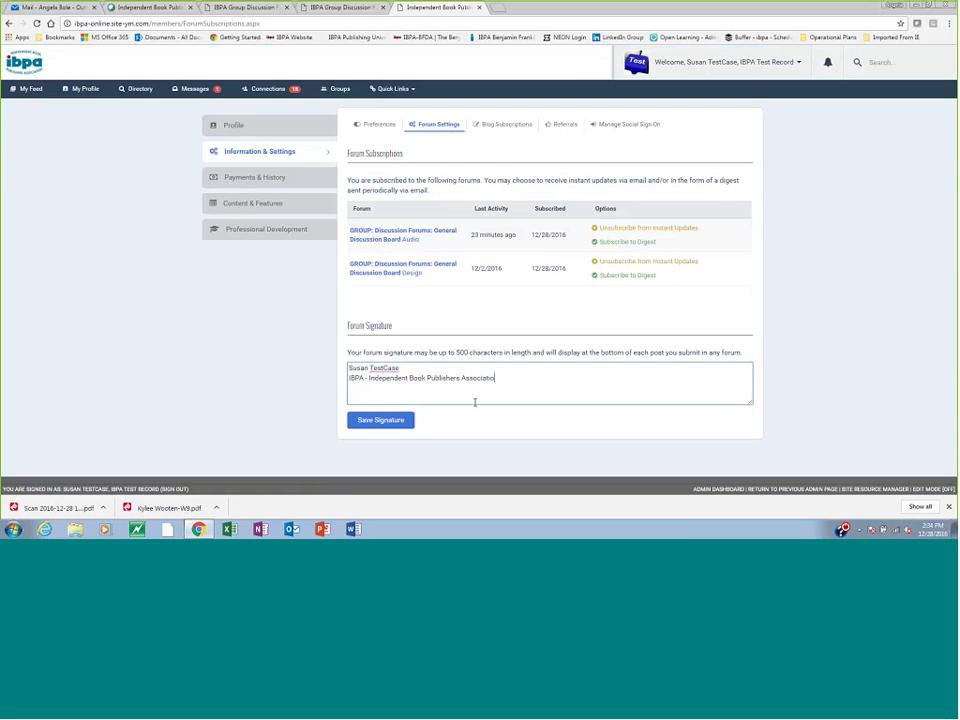
type("n")
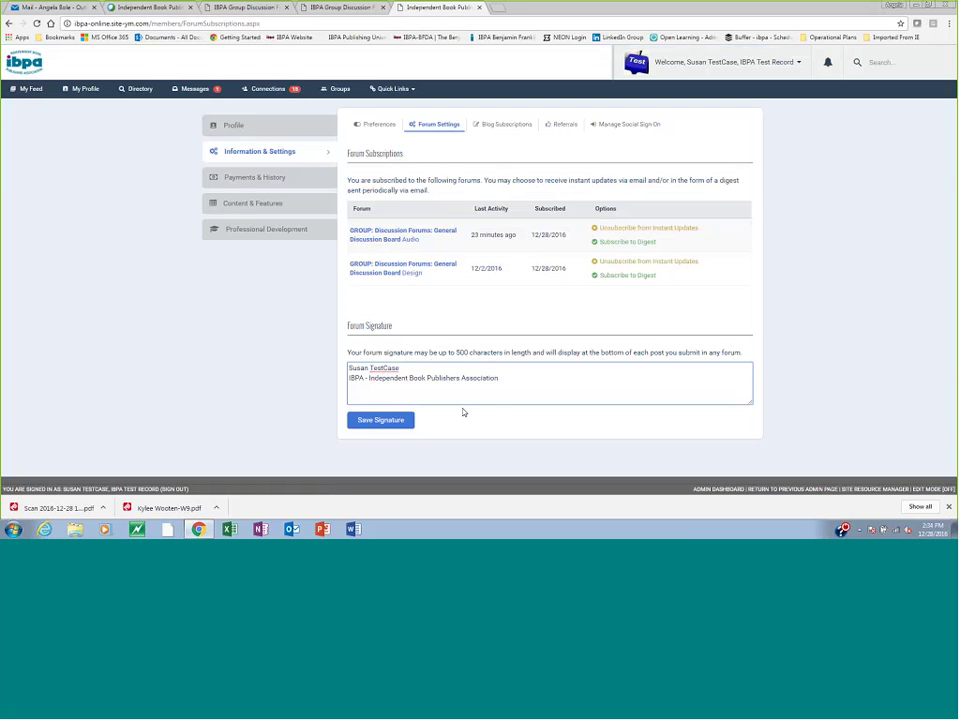
Subscribe to the Audio forum's digest, and try the option to unsubscribe from its instant updates without confirming it
left_click(620, 245)
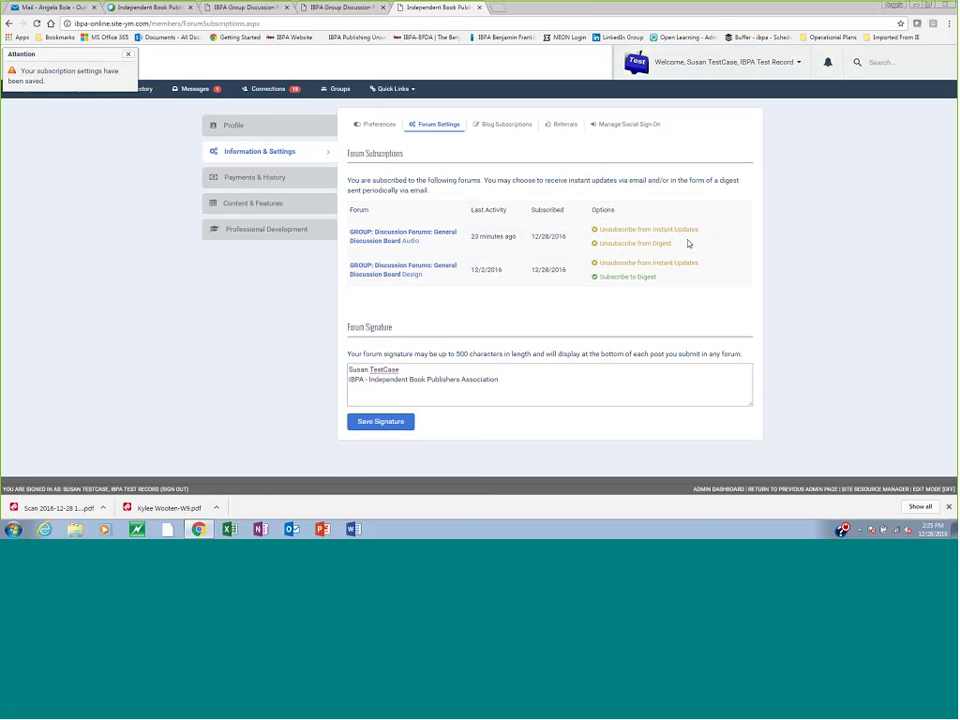
left_click(645, 229)
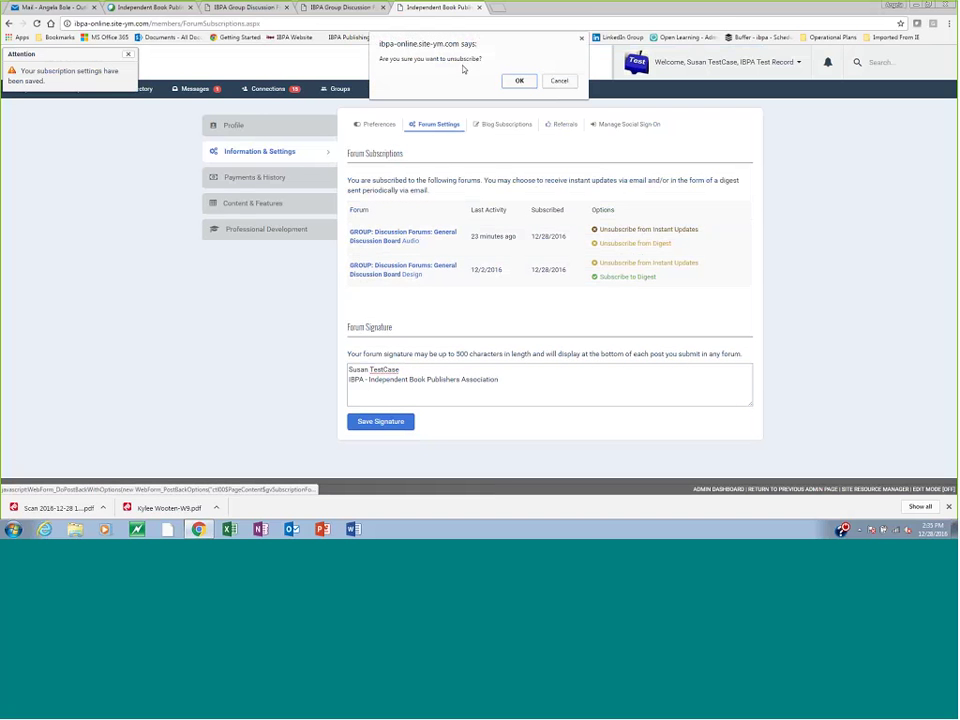
left_click(559, 80)
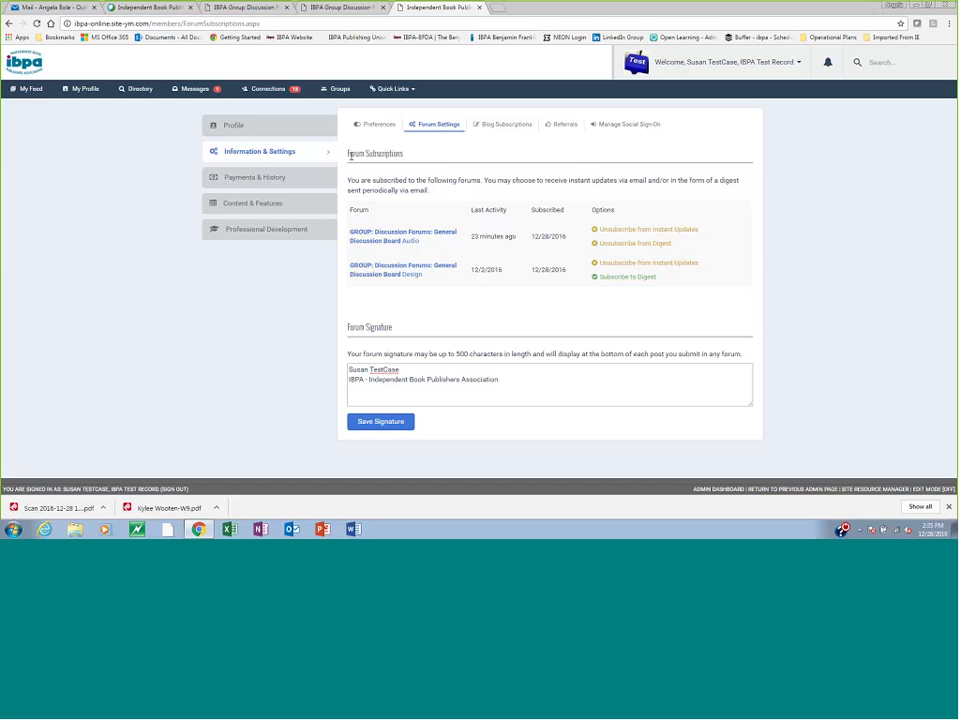
left_click_drag(348, 154, 403, 152)
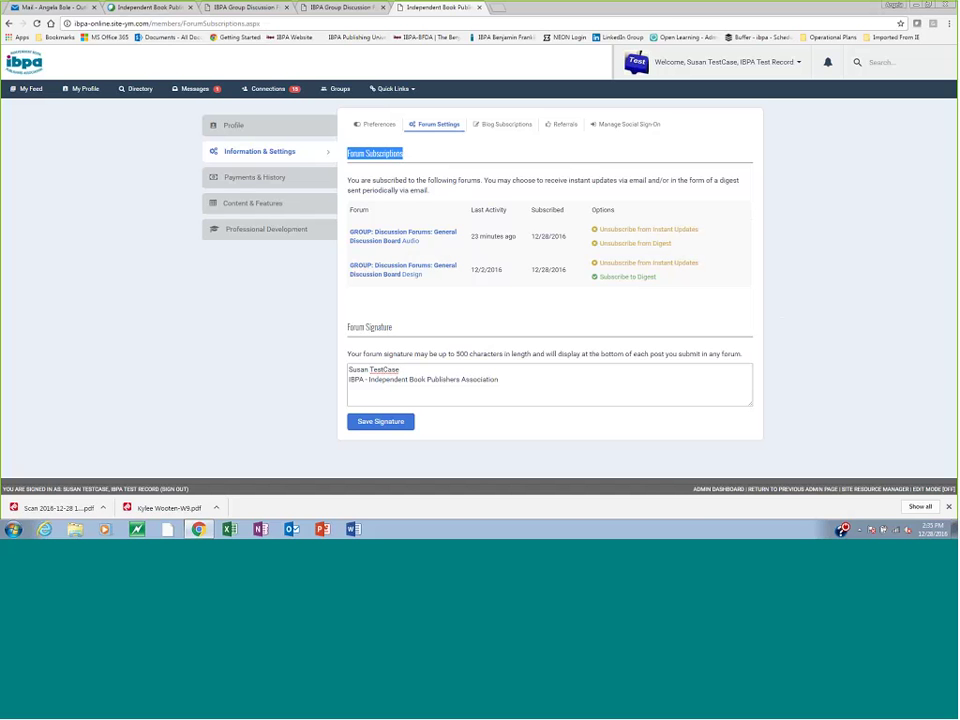
Go to the list of groups and join the Discussion Forums: Future Publishers group
left_click(340, 91)
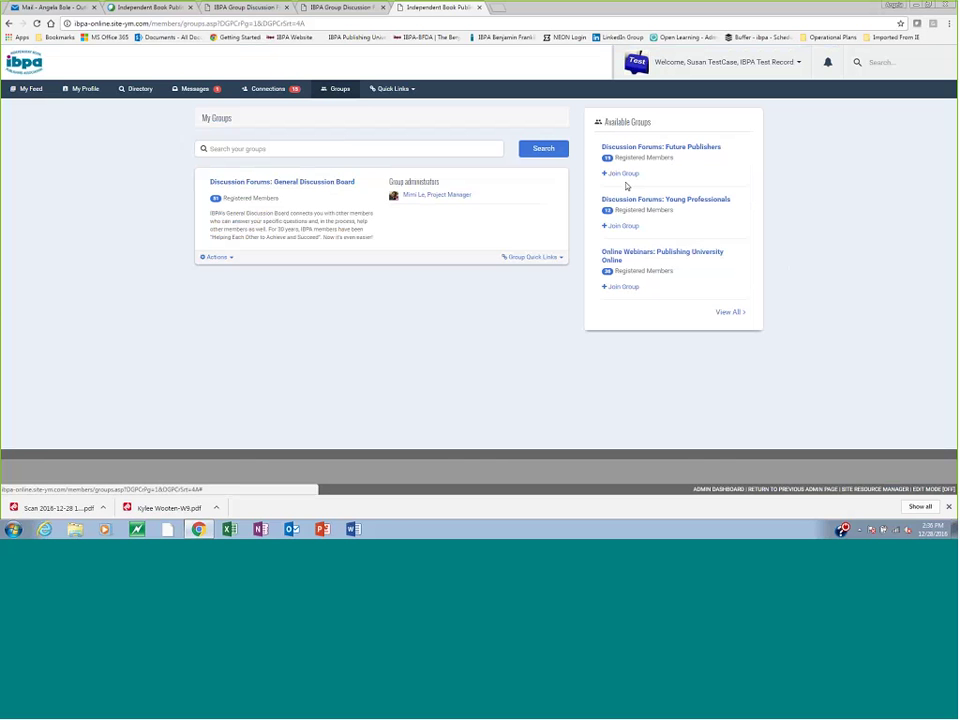
left_click(623, 174)
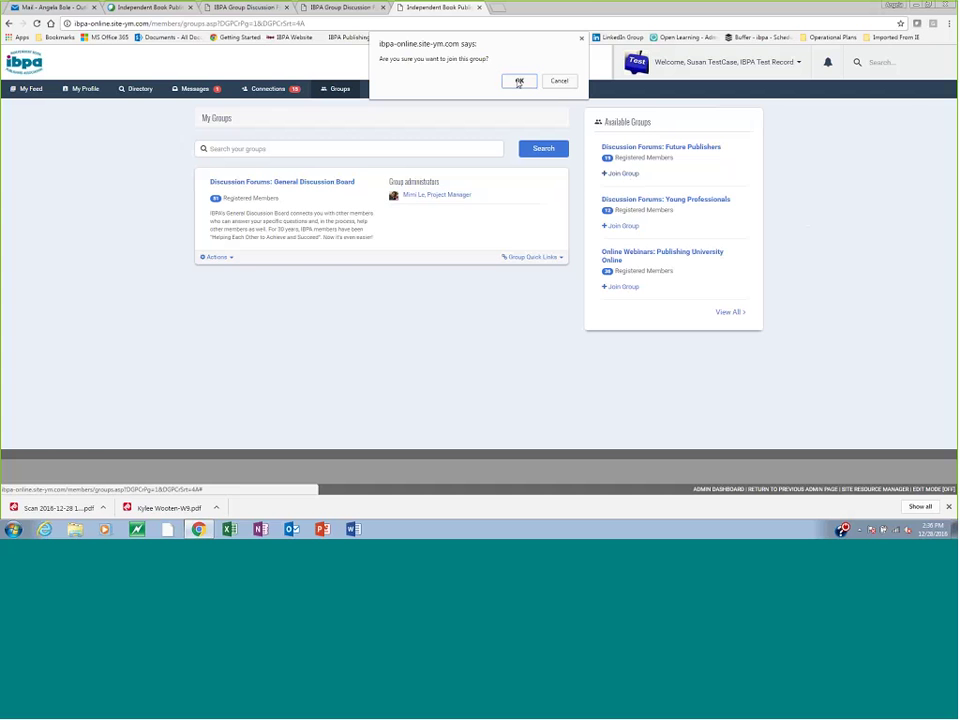
left_click(518, 81)
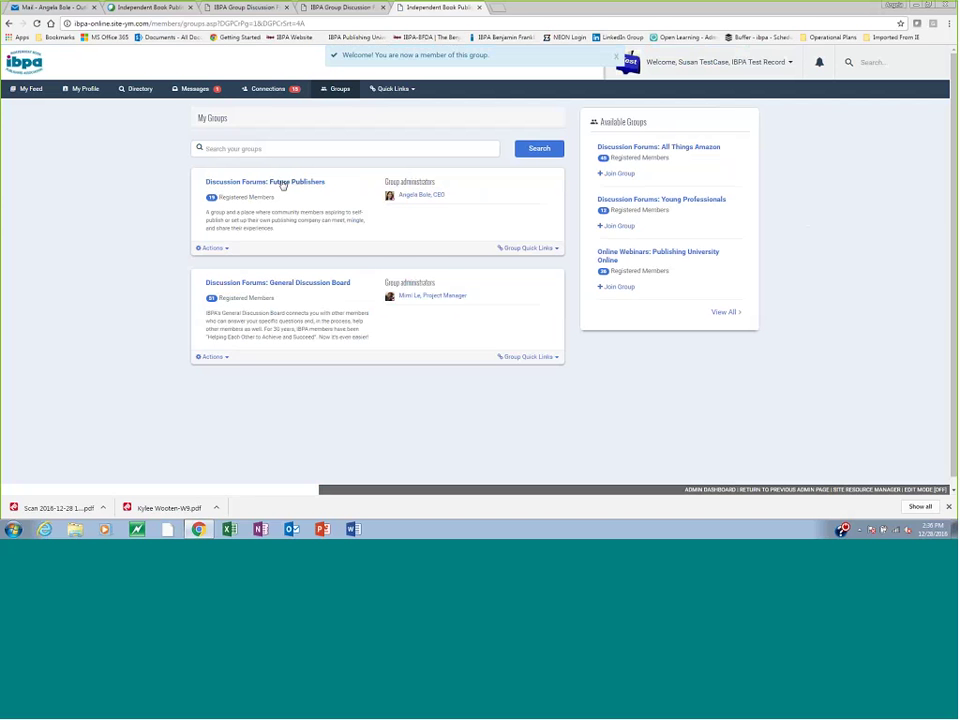
Open the General Discussion forum of the Future Publishers group and subscribe to its instant updates
left_click(283, 185)
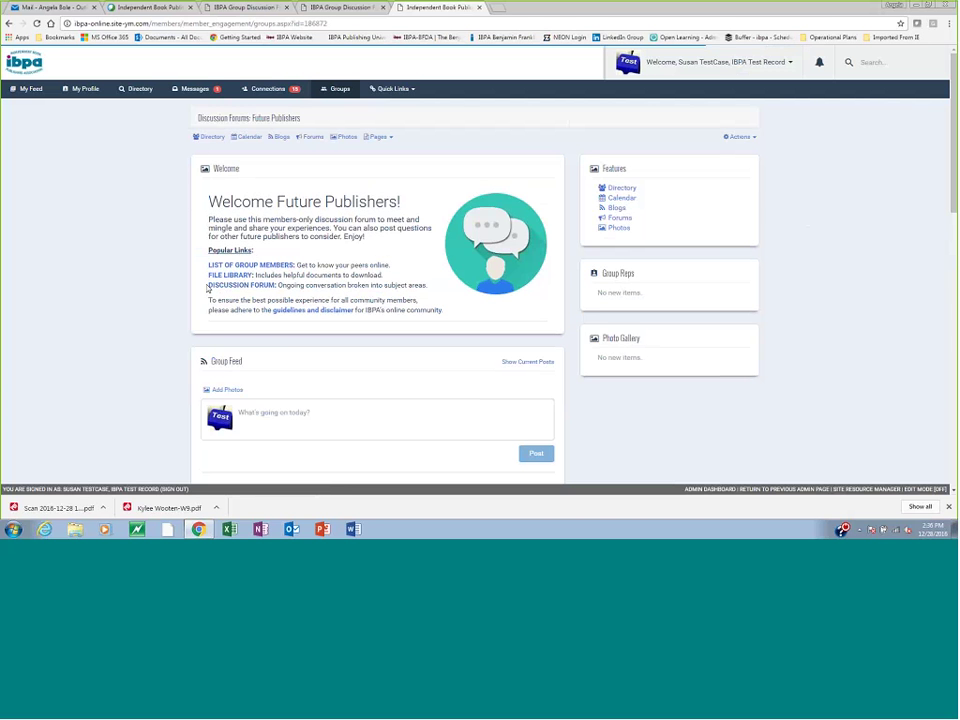
left_click(620, 217)
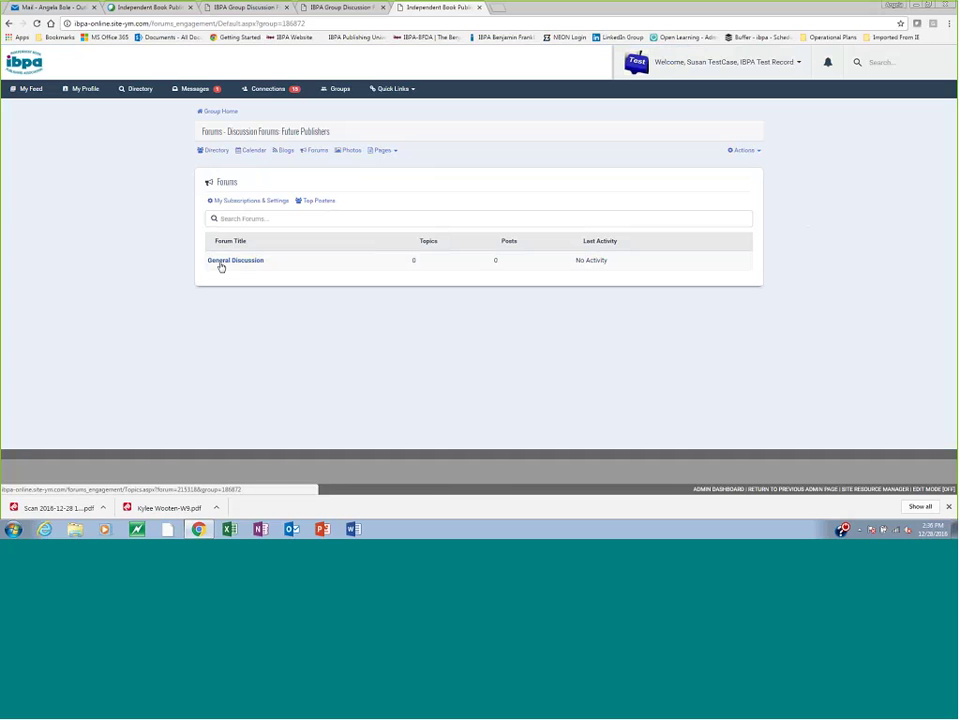
left_click(221, 262)
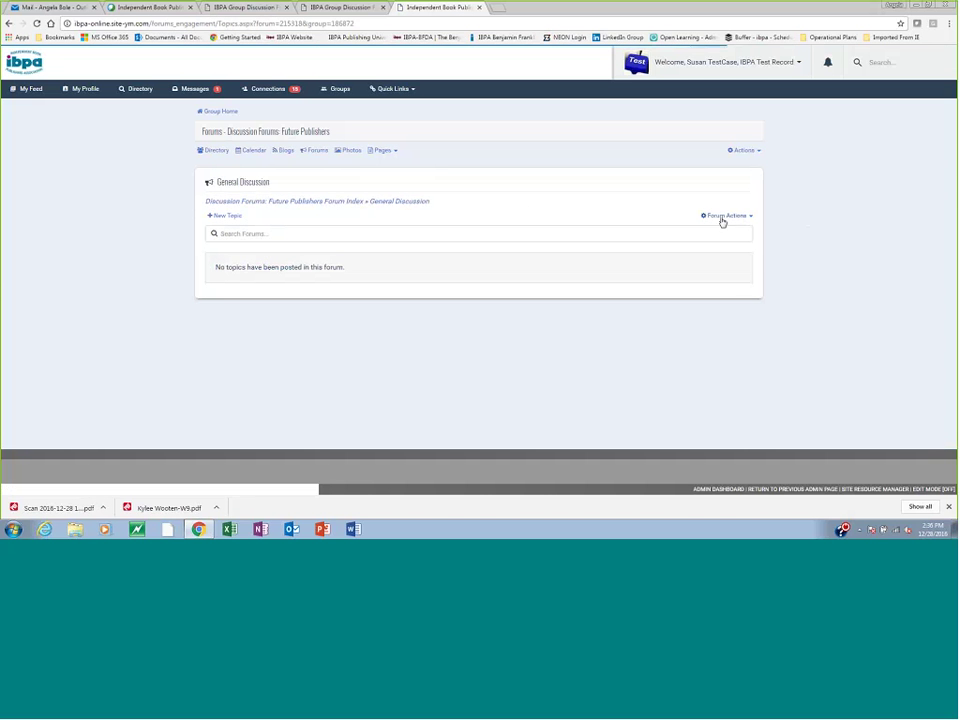
left_click(723, 217)
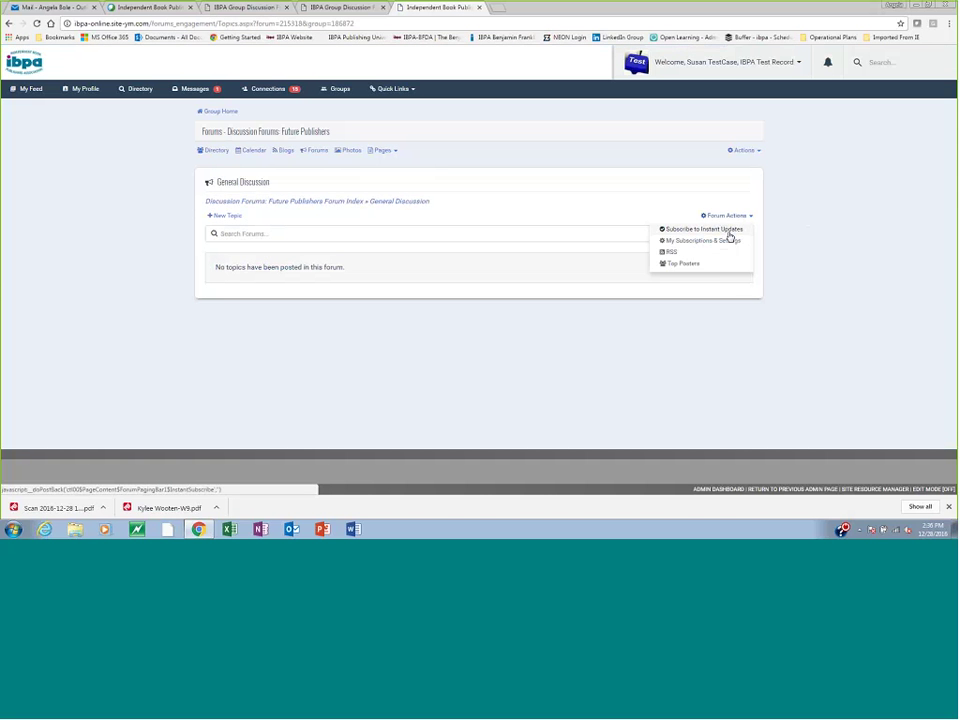
left_click(729, 232)
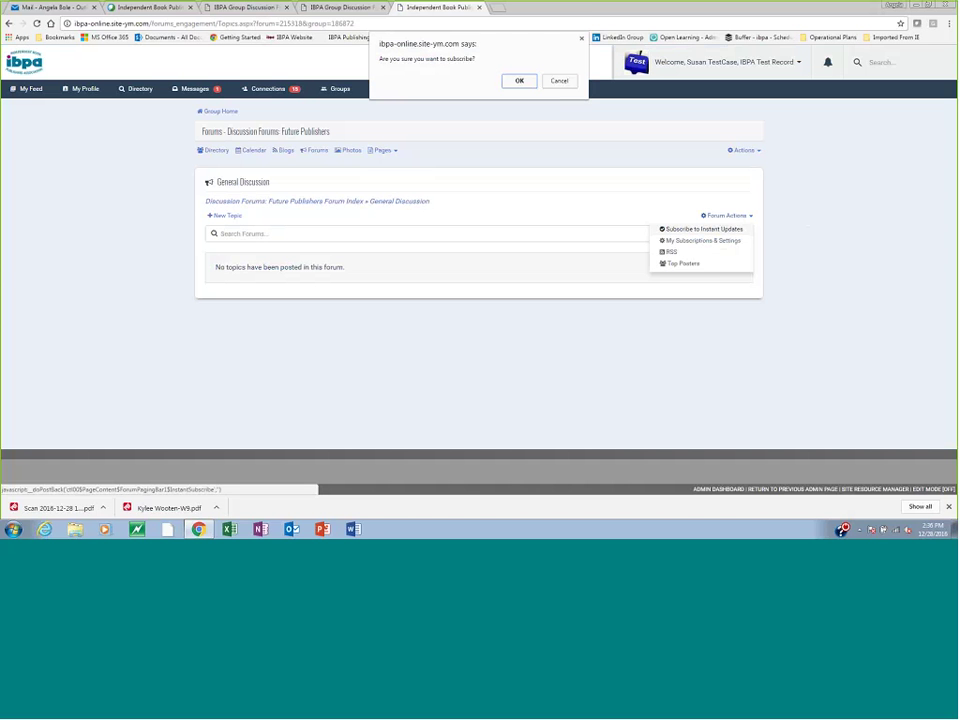
left_click(519, 81)
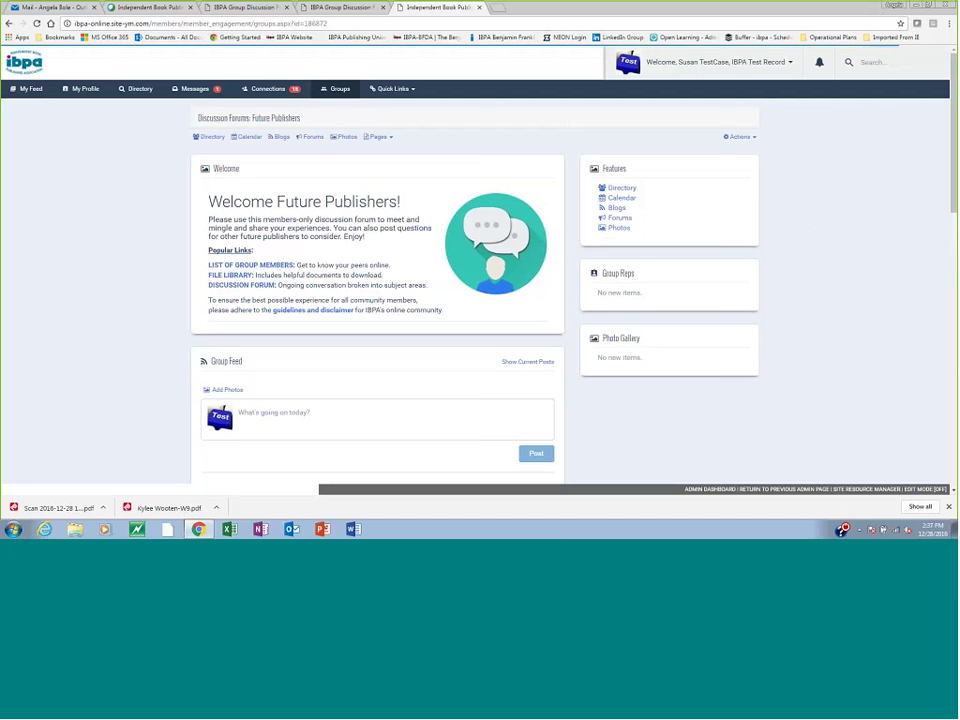
View the profile of the General Discussion Board's group administrator from My Groups, then return to the group list
left_click(336, 89)
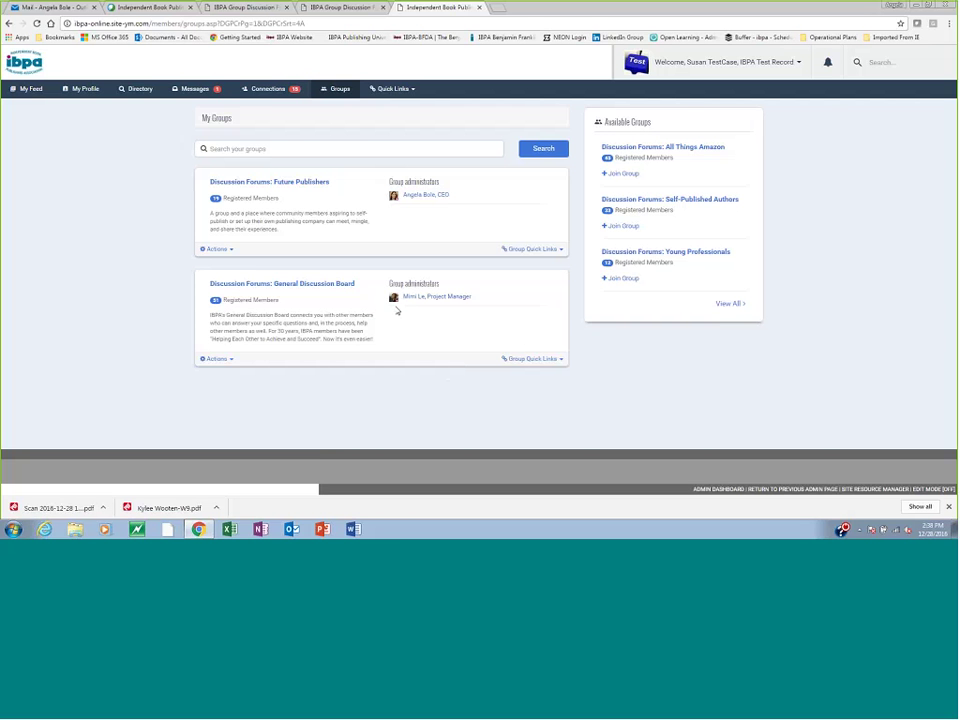
left_click(443, 300)
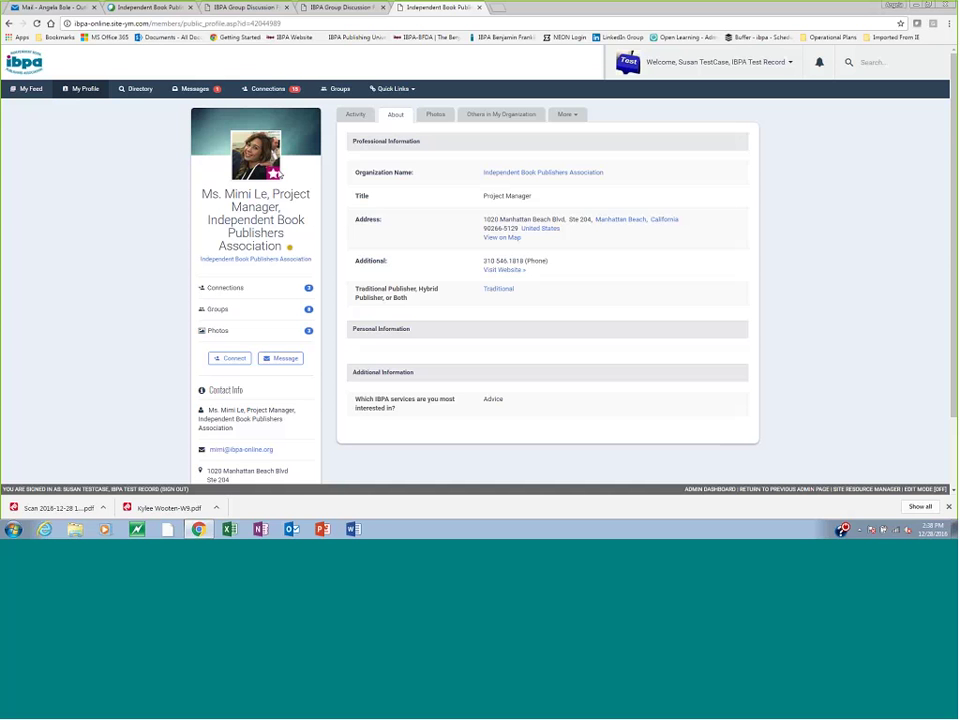
left_click(250, 259)
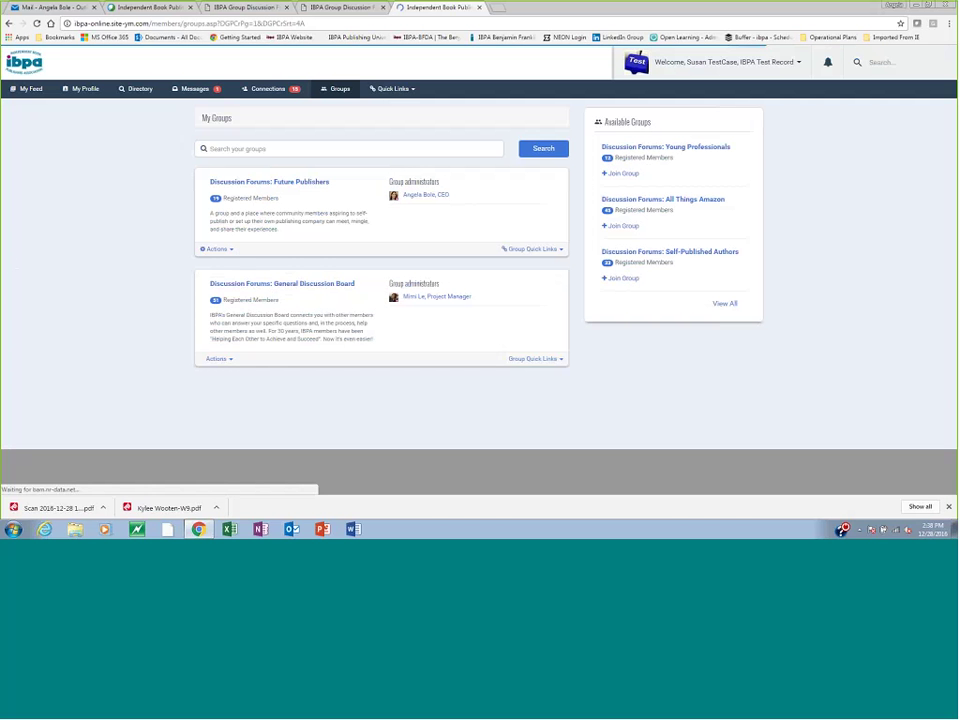